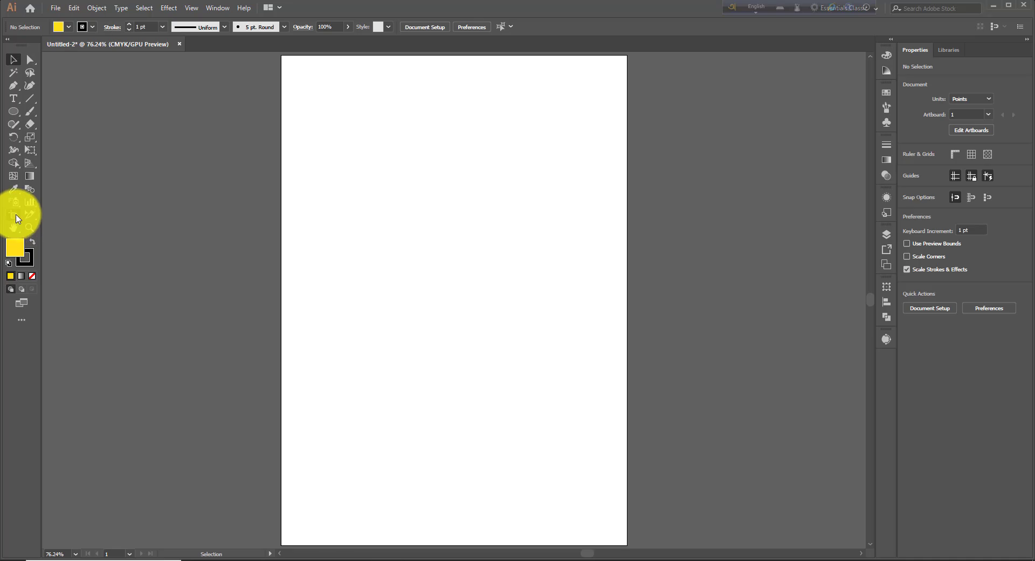
Switch to the Artboard Tool to edit the blank A4 Artboard 3
{"action": "left_click", "coordinate": [16, 215]}
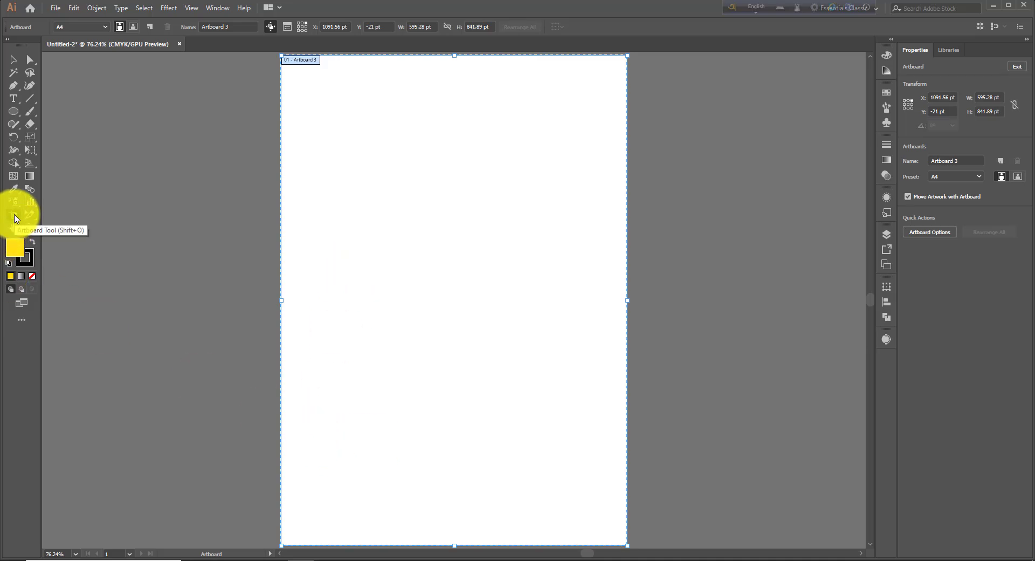
Rename Artboard 3 to 'Desing' in Artboard Options
{"action": "double_click", "coordinate": [15, 218]}
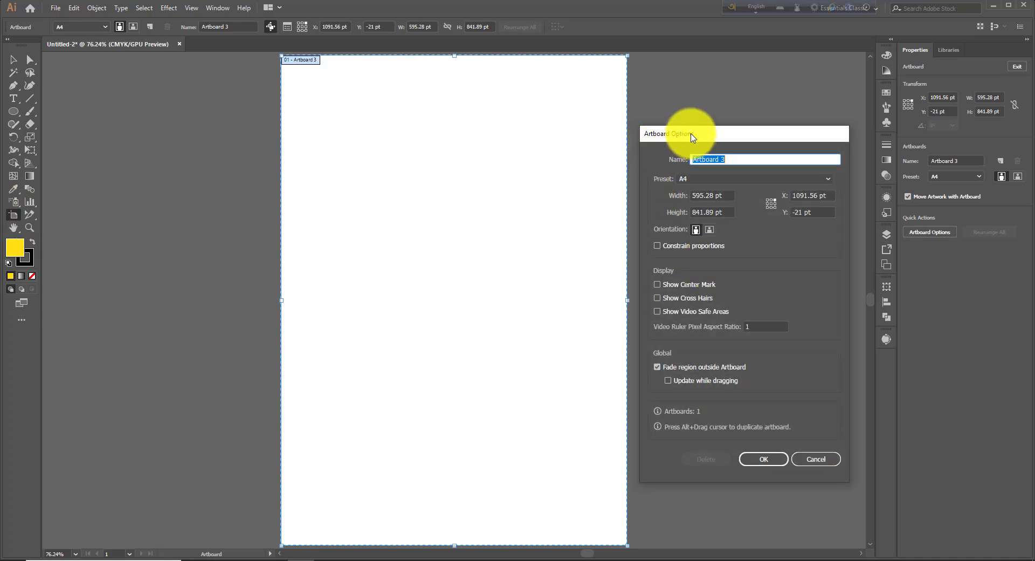
{"action": "left_click_drag", "start_coordinate": [716, 142], "coordinate": [725, 85]}
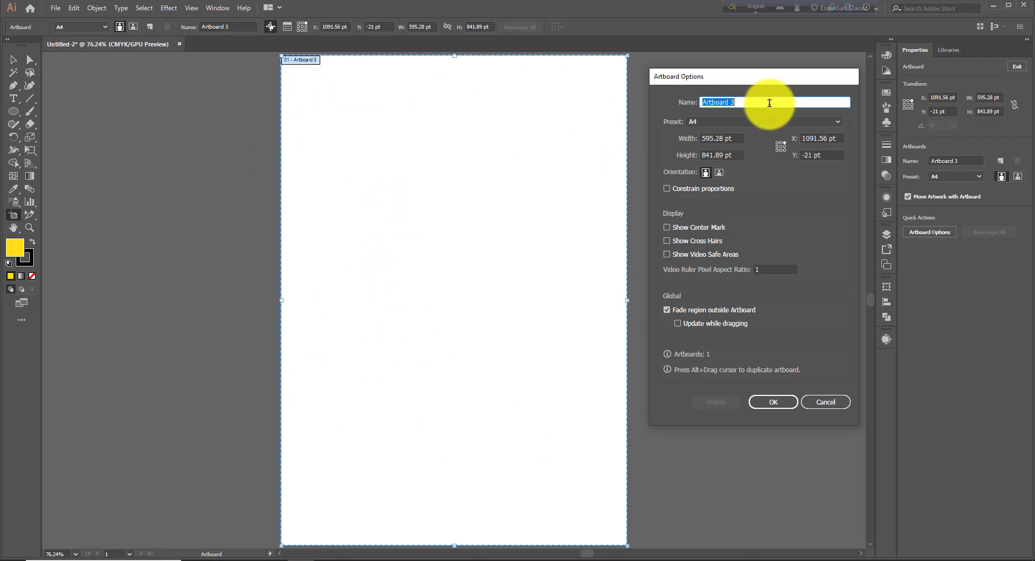
{"action": "left_click", "coordinate": [739, 102]}
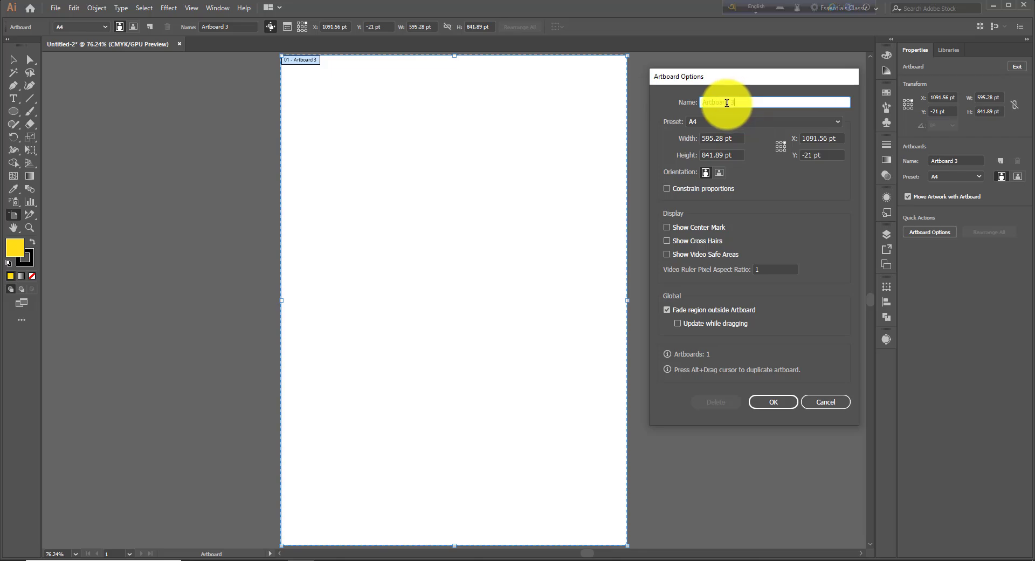
{"action": "left_click_drag", "start_coordinate": [739, 102], "coordinate": [684, 102]}
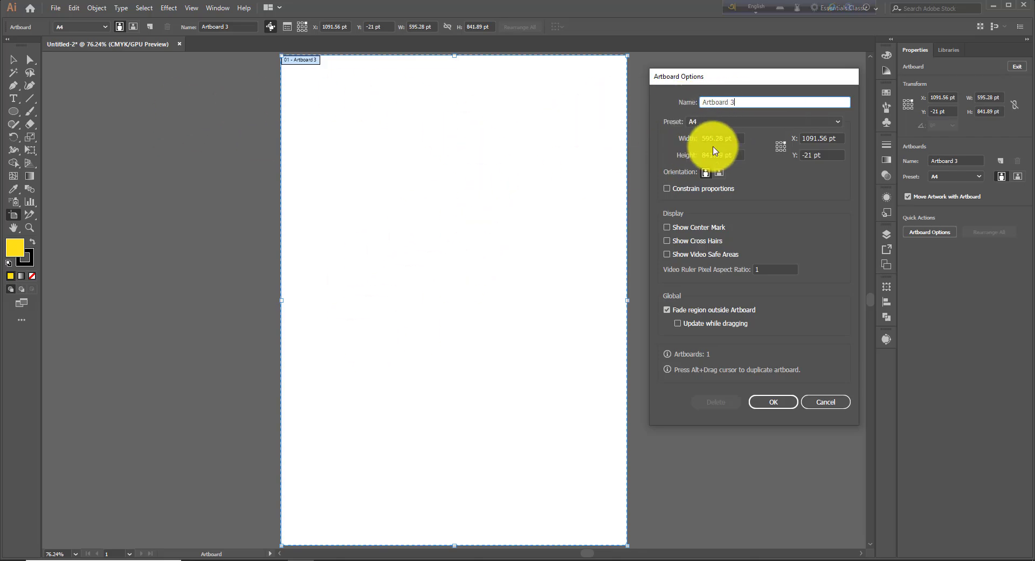
{"action": "left_click", "coordinate": [717, 103]}
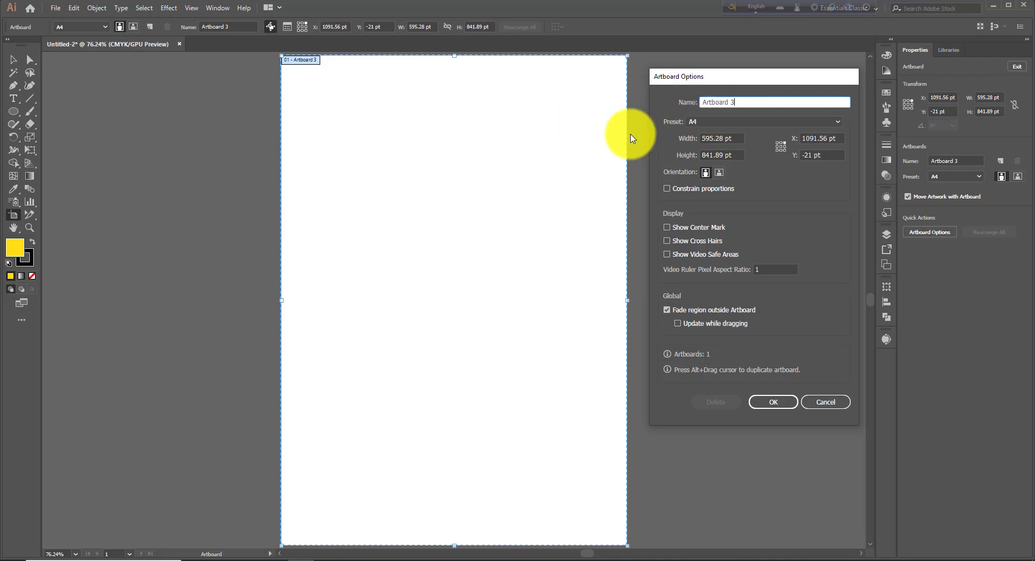
{"action": "left_click_drag", "start_coordinate": [734, 103], "coordinate": [682, 116]}
{"action": "type", "text": "Desing"}
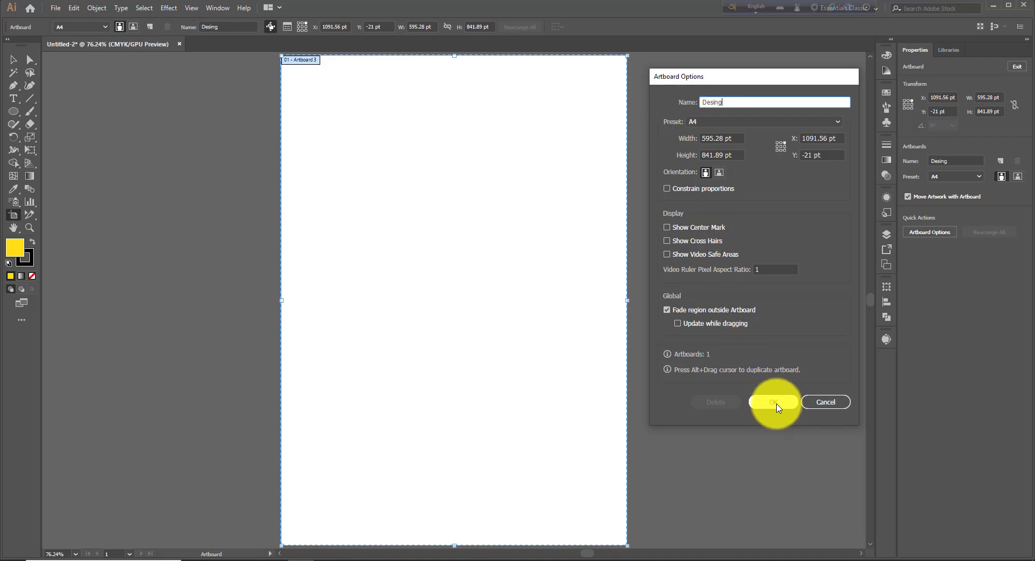
{"action": "left_click", "coordinate": [774, 403]}
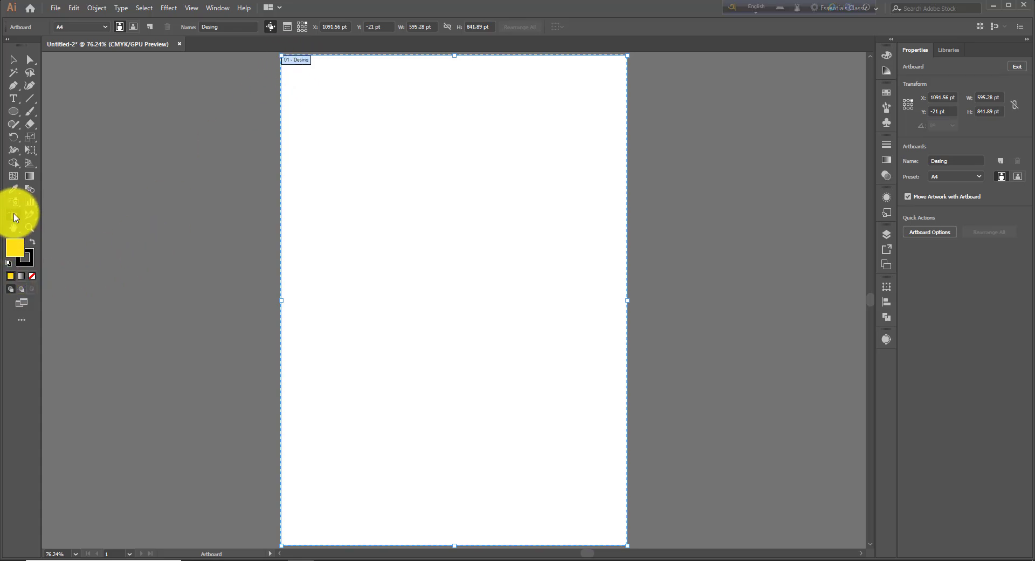
Resize the Desing artboard to a custom 5 pt wide by 6 pt high
{"action": "double_click", "coordinate": [14, 217]}
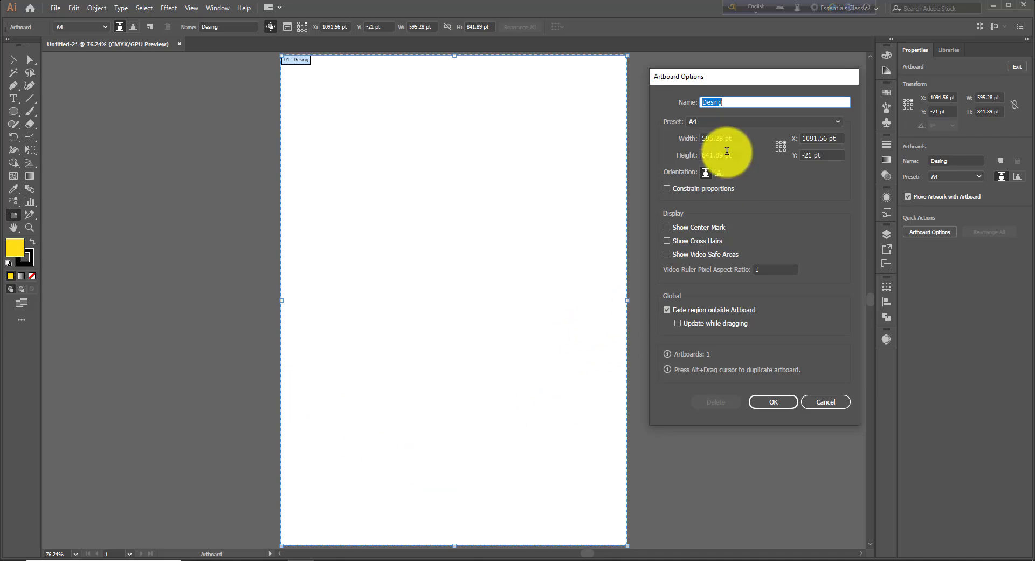
{"action": "left_click", "coordinate": [840, 125]}
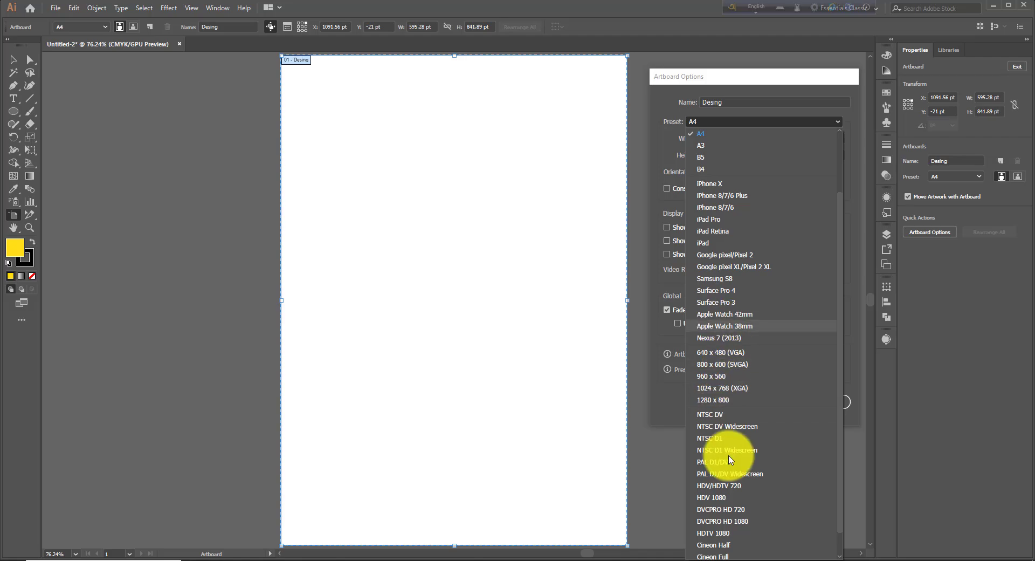
{"action": "left_click_drag", "start_coordinate": [839, 272], "coordinate": [838, 293]}
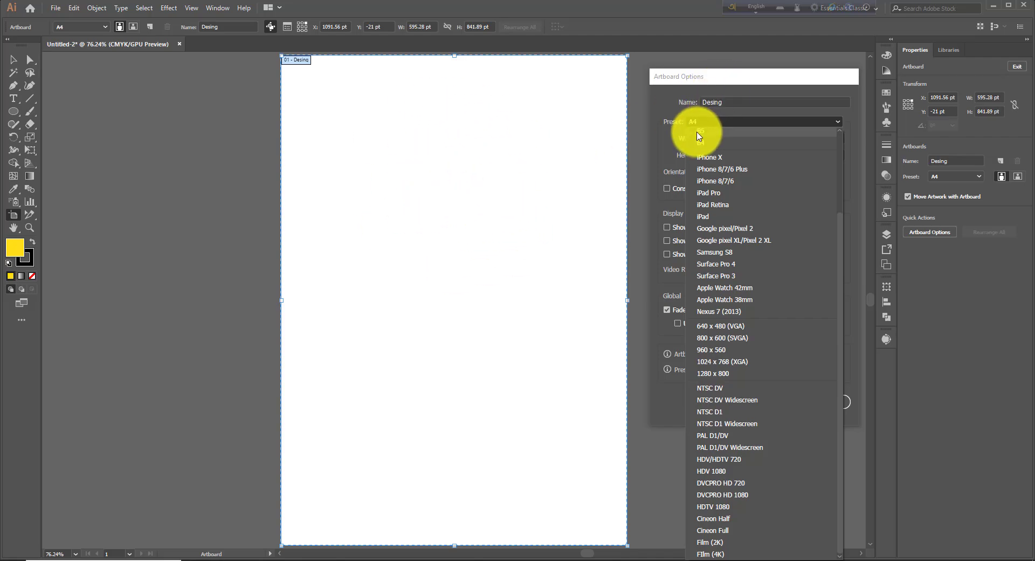
{"action": "left_click", "coordinate": [694, 126]}
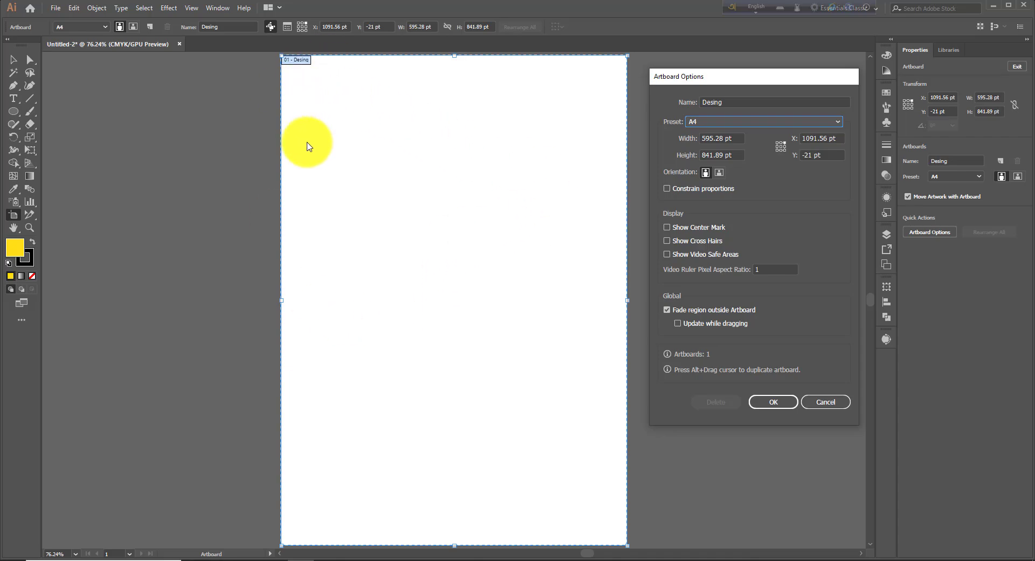
{"action": "left_click", "coordinate": [838, 125]}
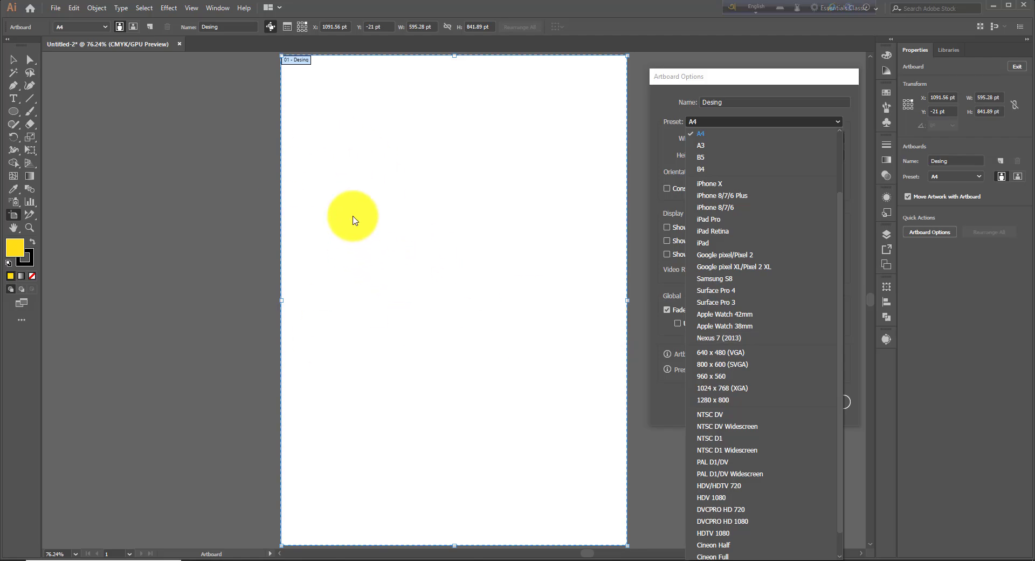
{"action": "left_click", "coordinate": [637, 223]}
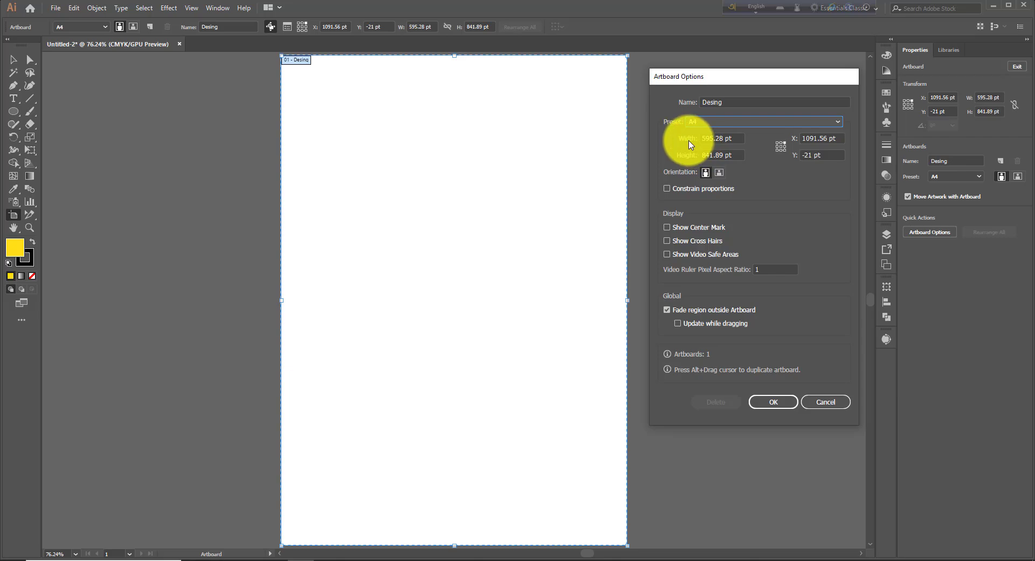
{"action": "left_click", "coordinate": [735, 139]}
{"action": "type", "text": "5"}
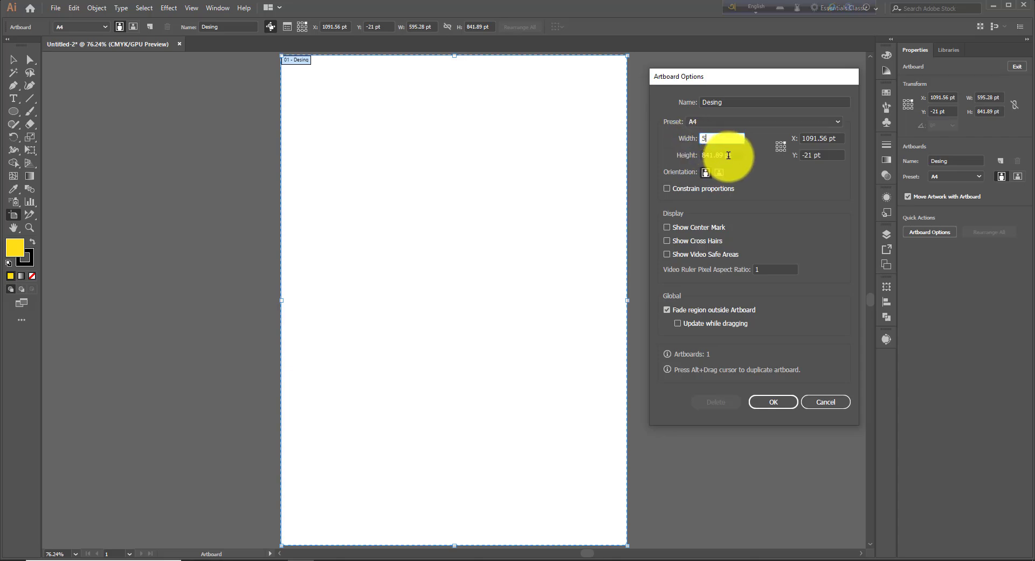
{"action": "left_click", "coordinate": [734, 156]}
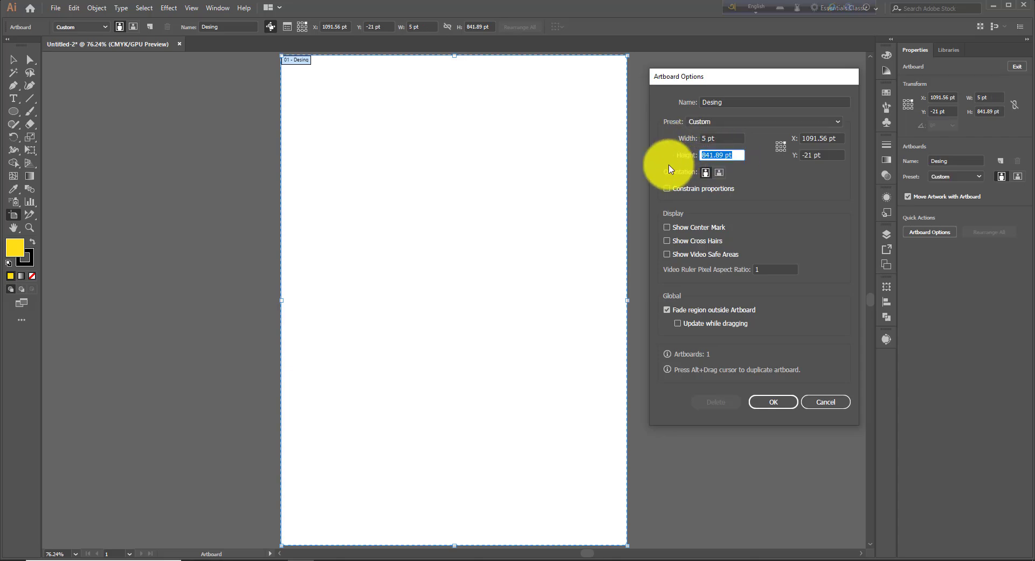
{"action": "type", "text": "6"}
{"action": "left_click", "coordinate": [775, 401]}
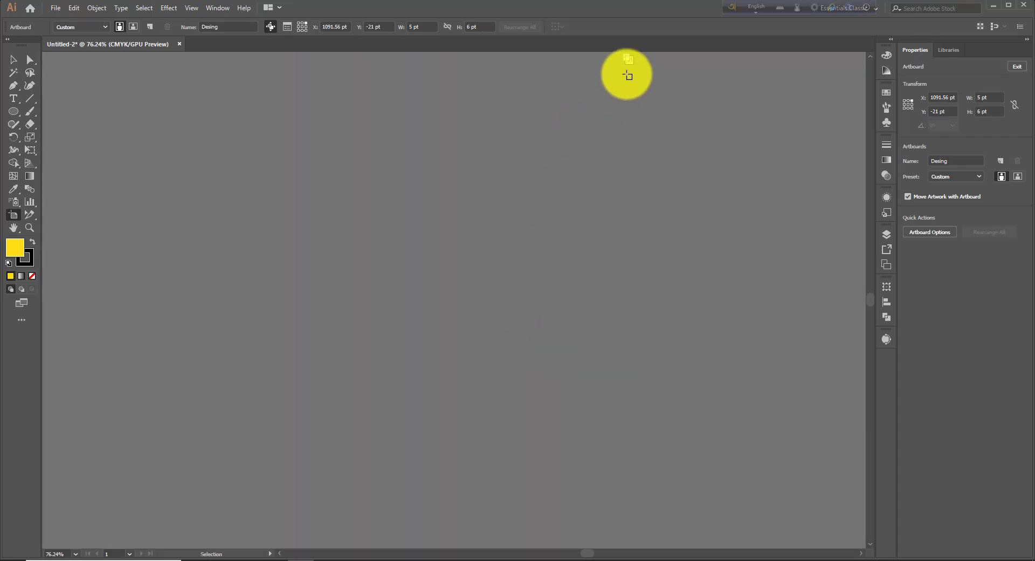
Restore the tiny artboard to the A4 preset (595.28 × 841.89 pt) and fit it on screen
{"action": "key", "text": "ctrl+0"}
{"action": "left_click", "coordinate": [493, 283]}
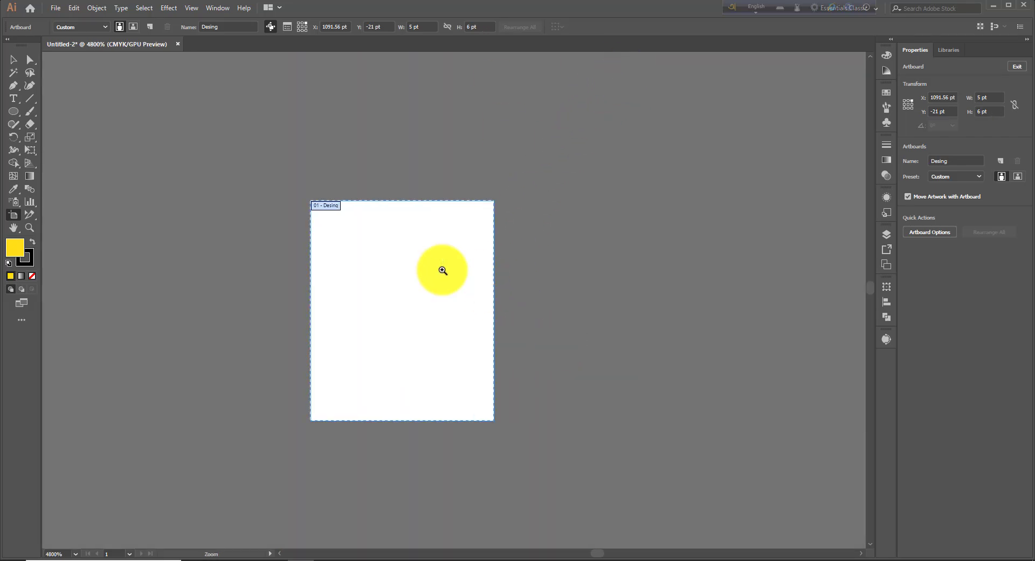
{"action": "left_click", "coordinate": [442, 270]}
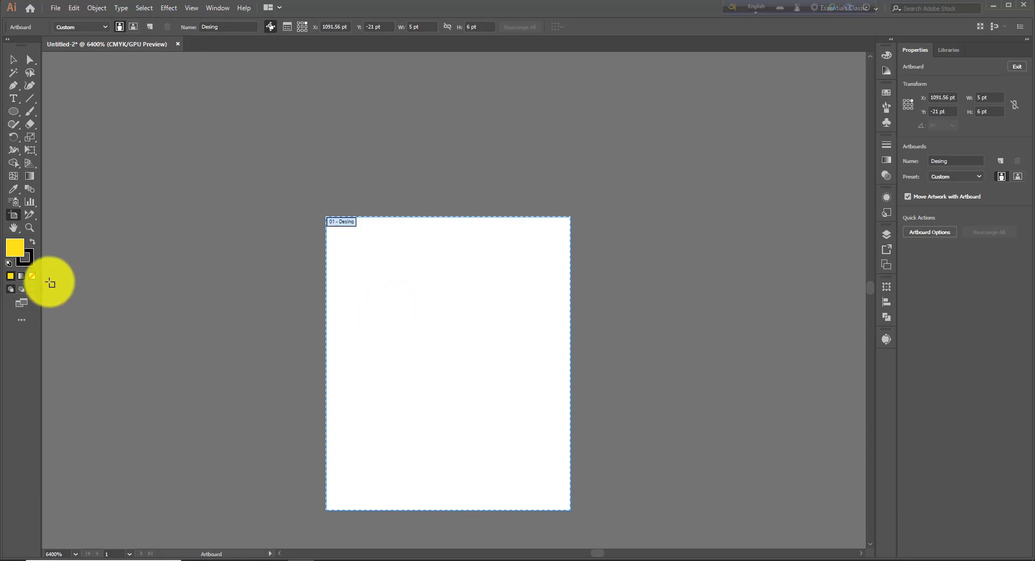
{"action": "double_click", "coordinate": [14, 216]}
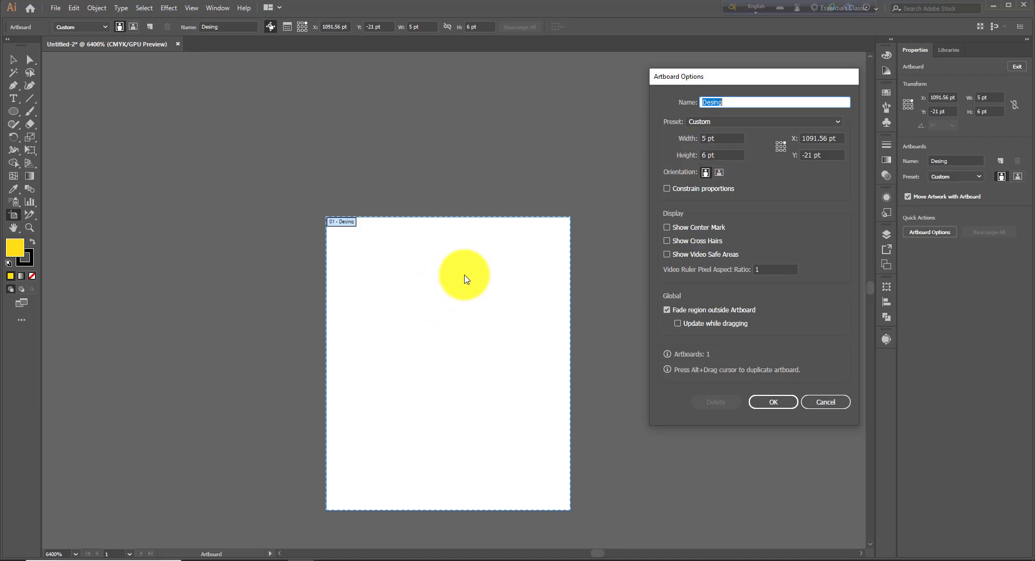
{"action": "left_click", "coordinate": [841, 122]}
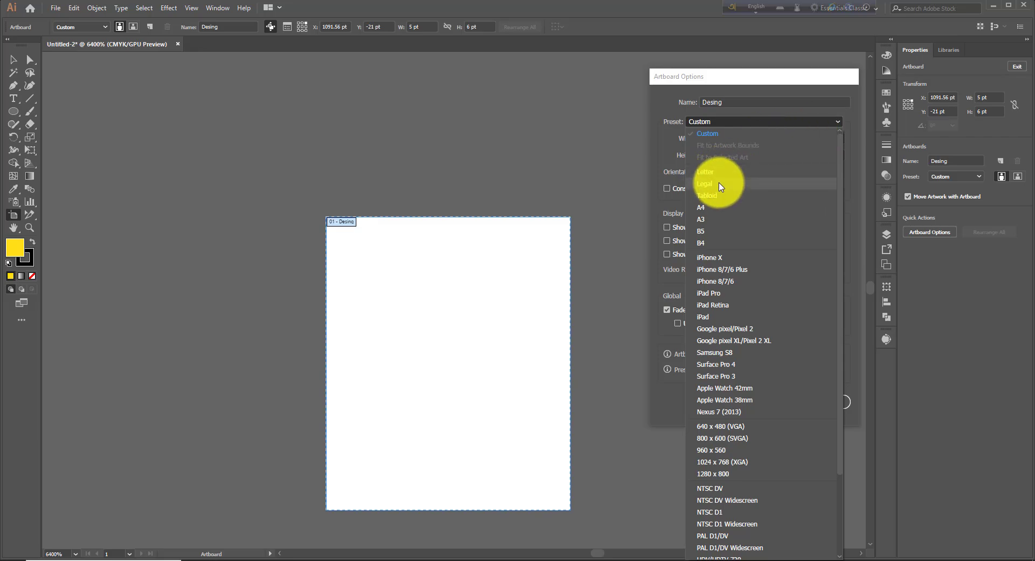
{"action": "left_click", "coordinate": [710, 209]}
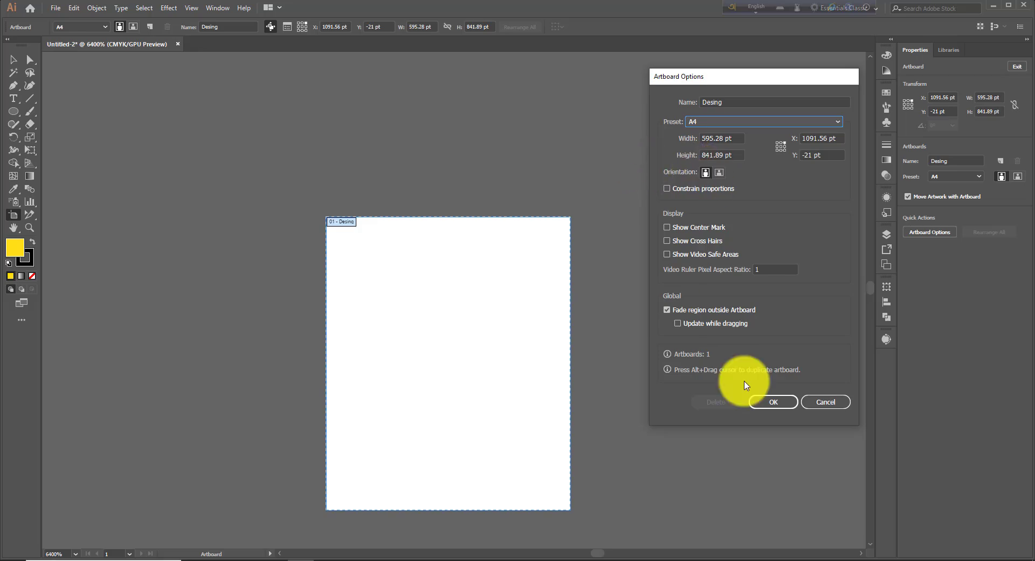
{"action": "left_click", "coordinate": [775, 410]}
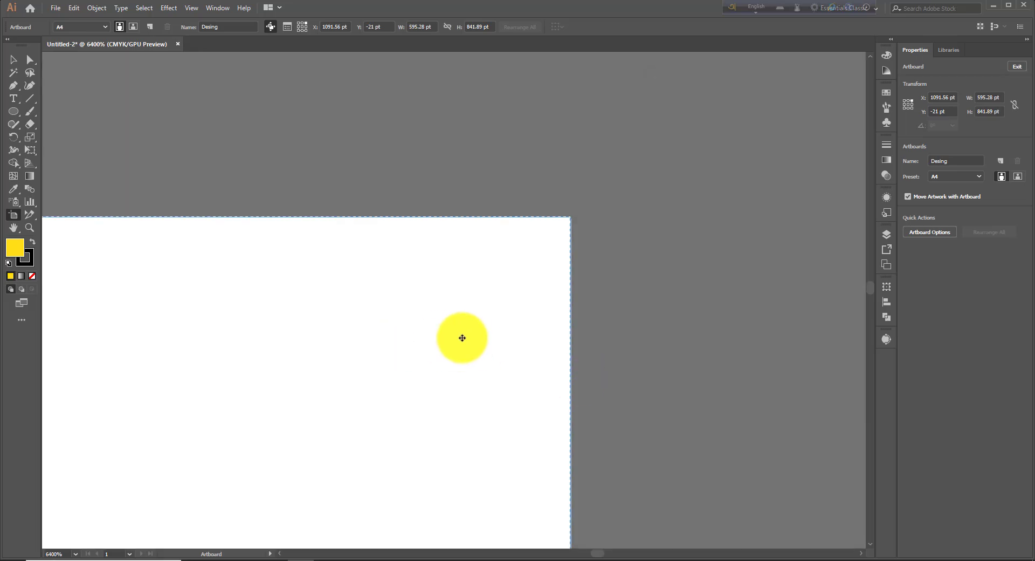
{"action": "key", "text": "ctrl+alt+space"}
{"action": "key", "text": "ctrl+0"}
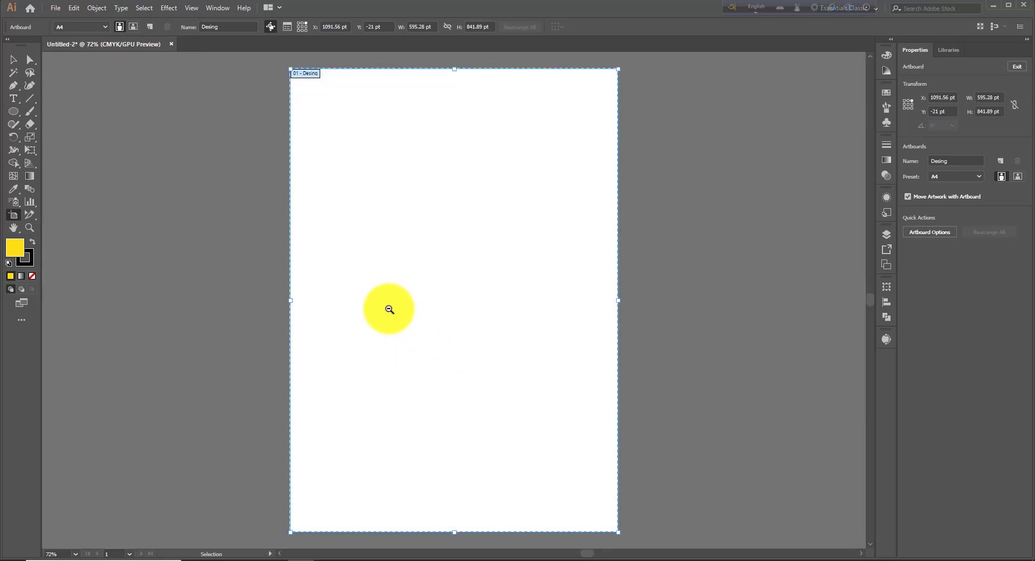
Switch the Desing artboard to landscape orientation
{"action": "double_click", "coordinate": [15, 218]}
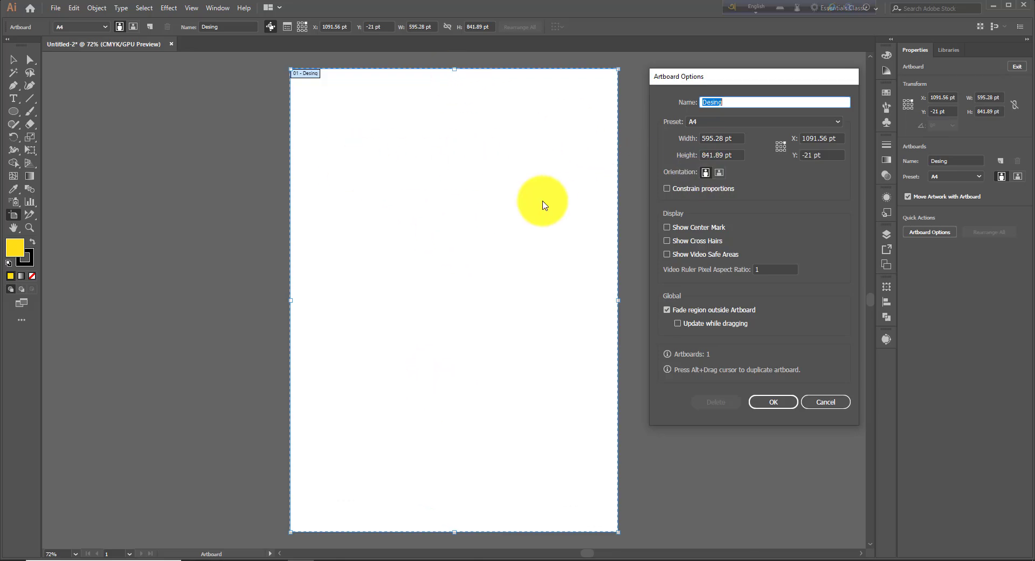
{"action": "left_click", "coordinate": [720, 173]}
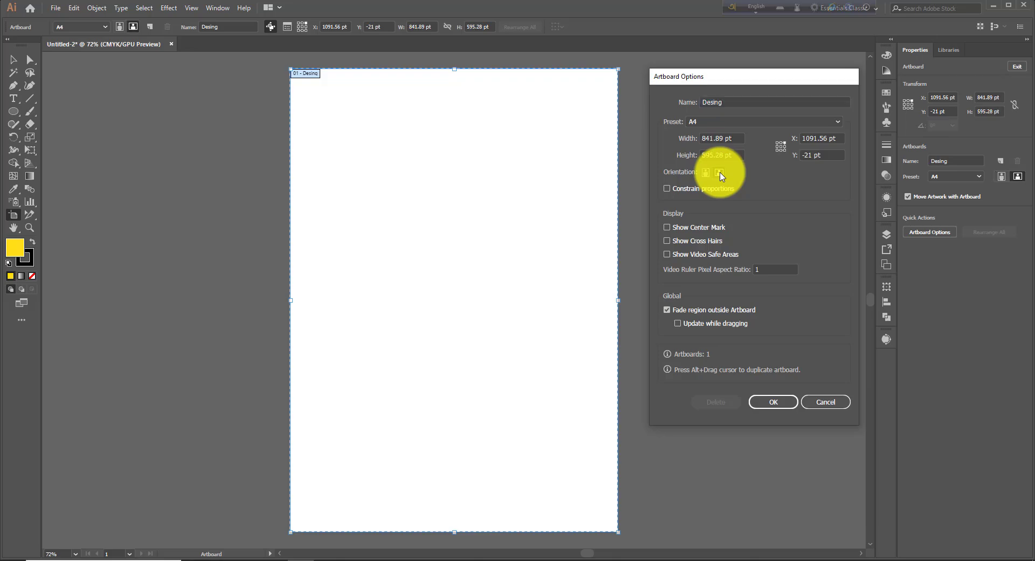
{"action": "left_click", "coordinate": [777, 403]}
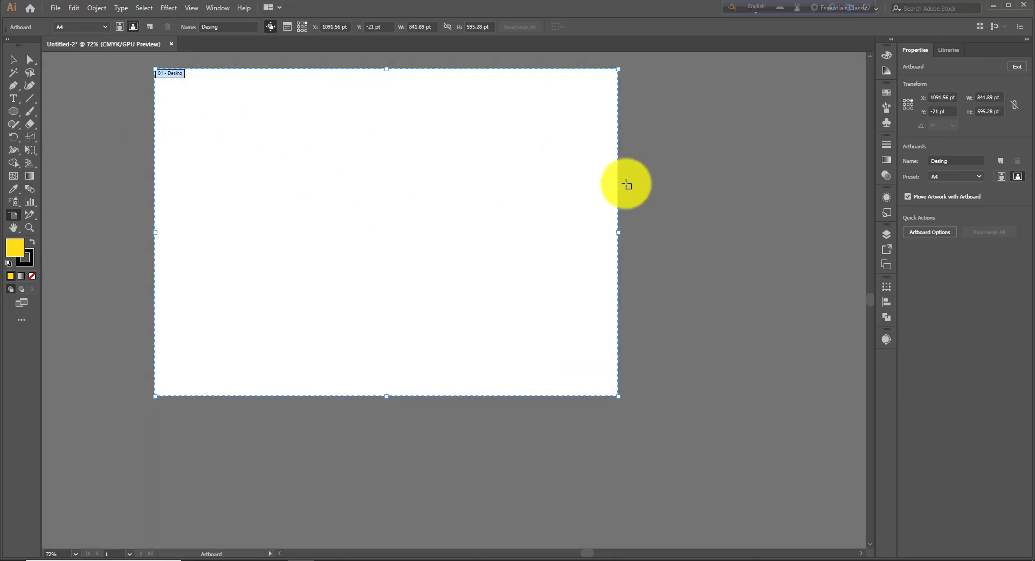
Switch the Desing artboard back to portrait orientation
{"action": "double_click", "coordinate": [15, 216]}
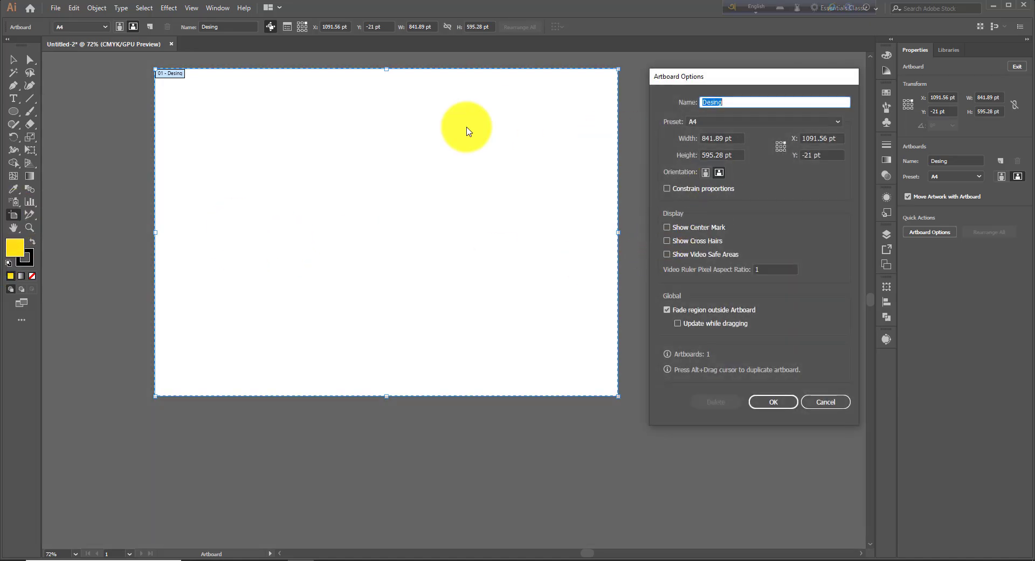
{"action": "left_click", "coordinate": [706, 173]}
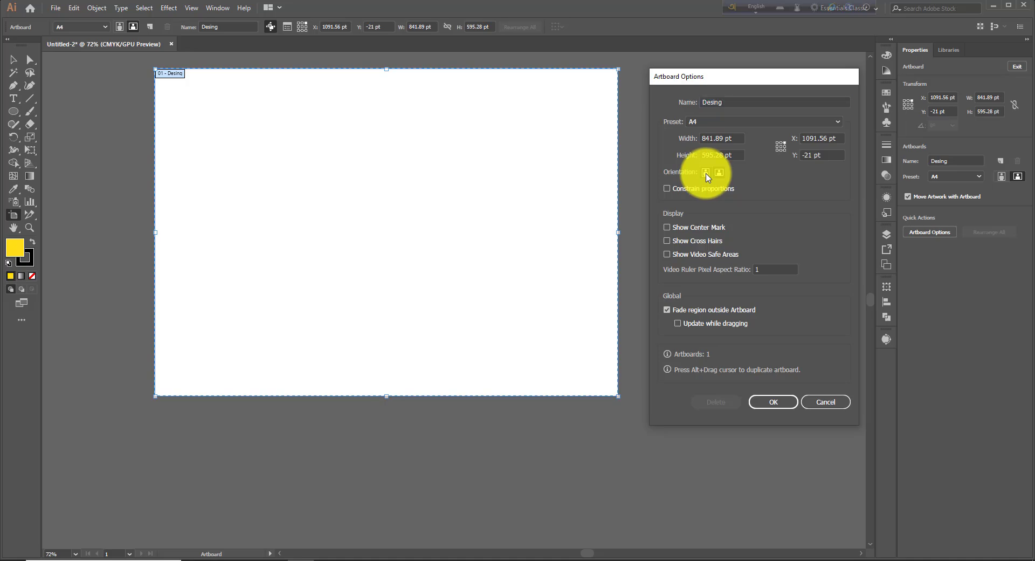
{"action": "left_click", "coordinate": [774, 404]}
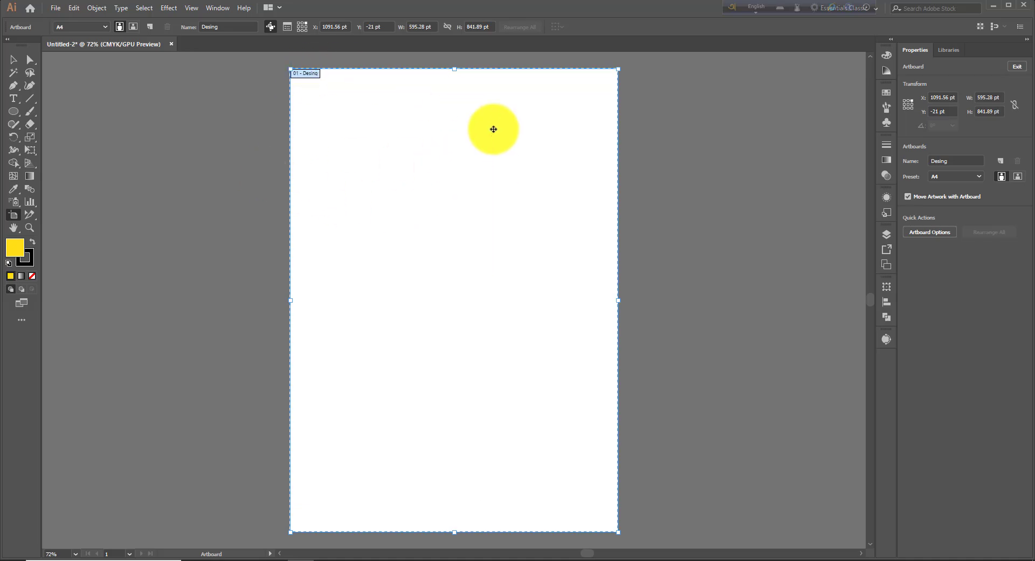
Try new width and height values in Artboard Options, toggling Constrain proportions on and off
{"action": "double_click", "coordinate": [13, 215]}
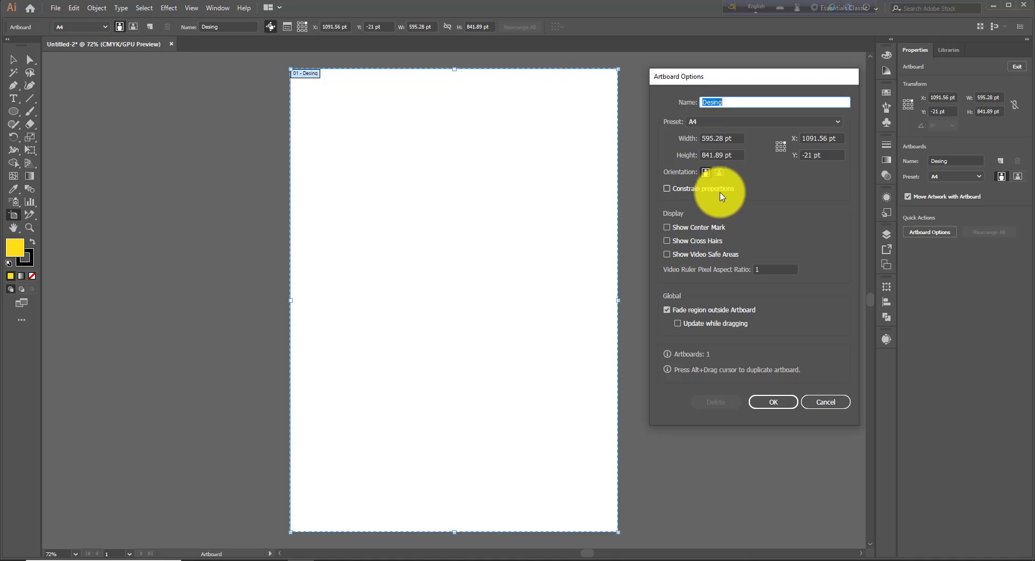
{"action": "left_click", "coordinate": [667, 189]}
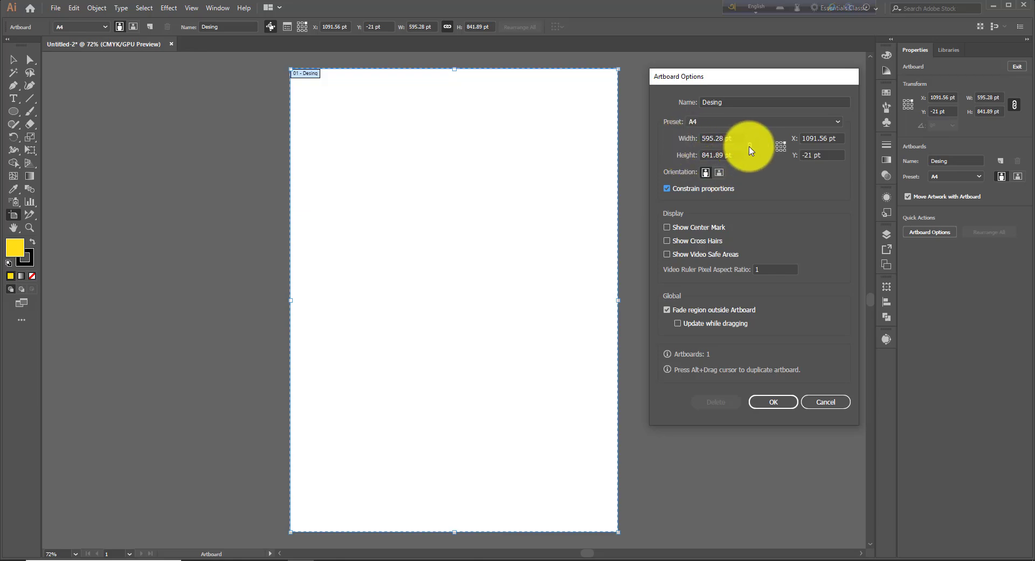
{"action": "left_click", "coordinate": [667, 189]}
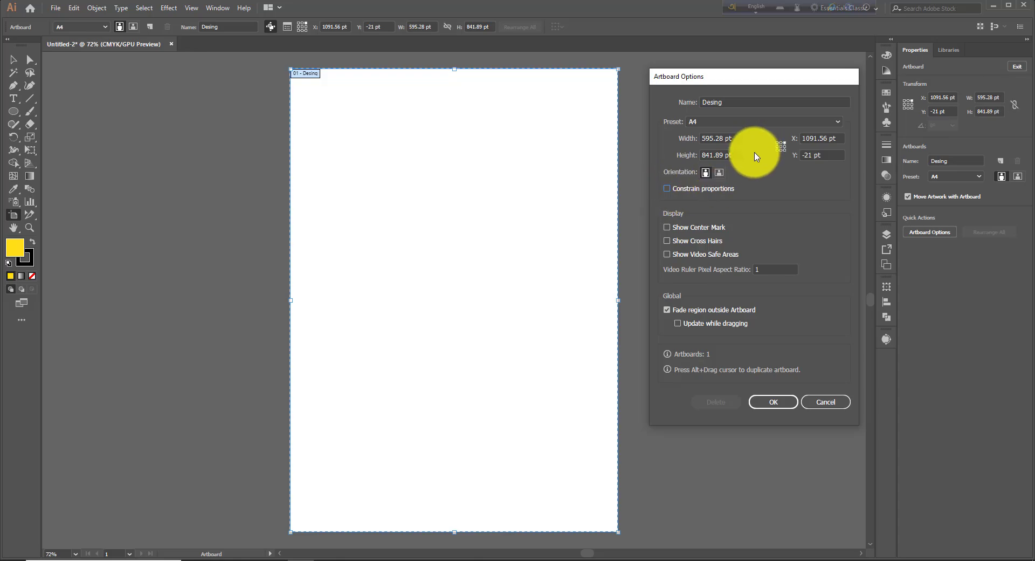
{"action": "left_click_drag", "start_coordinate": [733, 138], "coordinate": [700, 137]}
{"action": "type", "text": "600"}
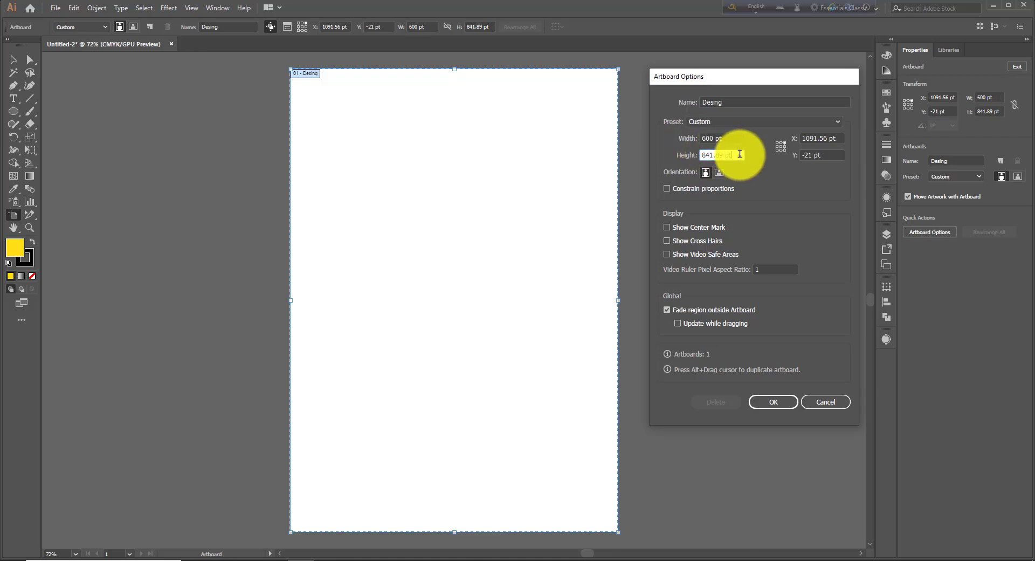
{"action": "left_click_drag", "start_coordinate": [740, 154], "coordinate": [700, 156]}
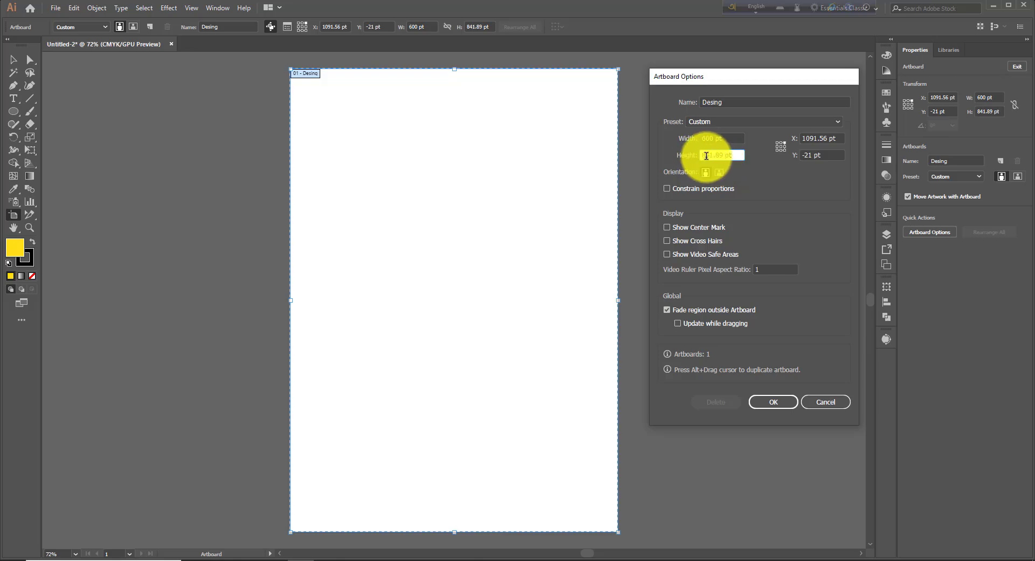
{"action": "left_click", "coordinate": [667, 189]}
{"action": "type", "text": "982.2"}
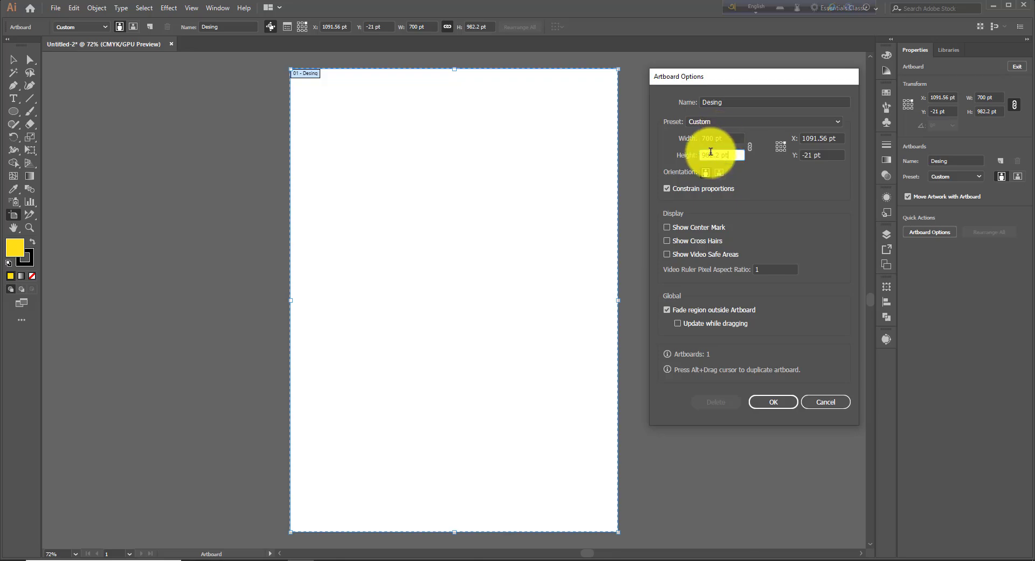
{"action": "left_click", "coordinate": [667, 189]}
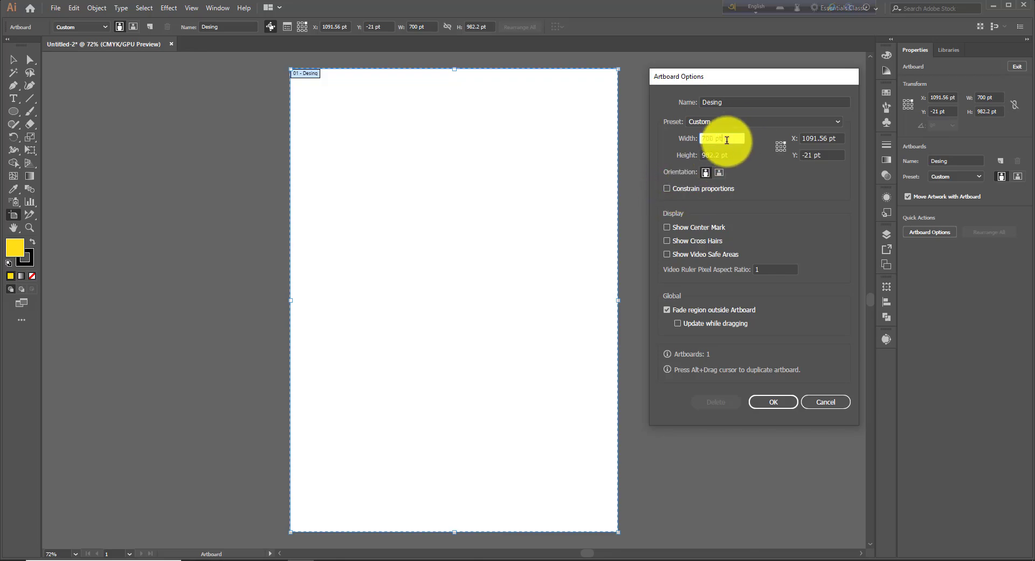
Lock proportions and enter a 600 pt width so the height scales to 675 pt
{"action": "left_click_drag", "start_coordinate": [728, 138], "coordinate": [688, 139]}
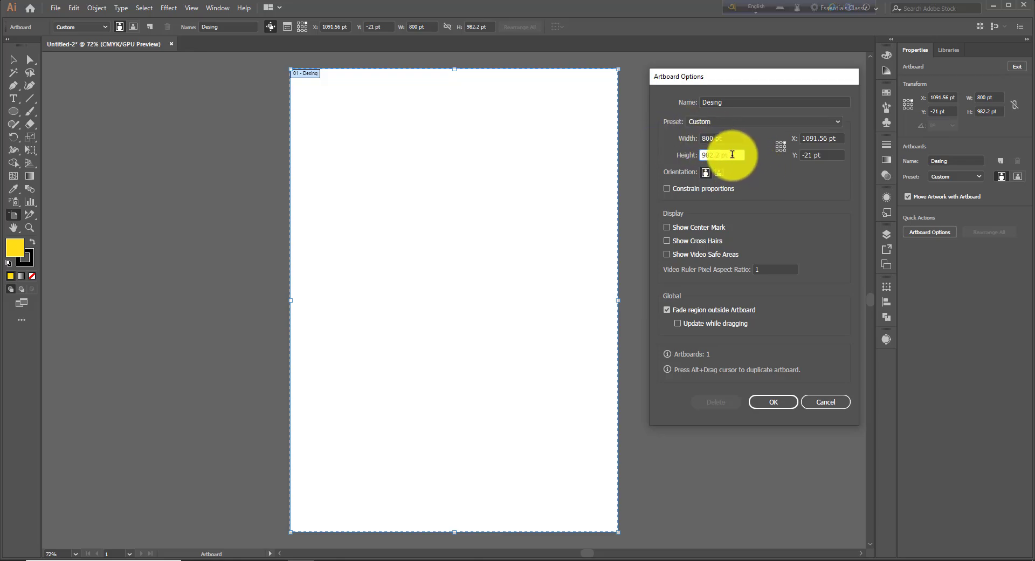
{"action": "left_click_drag", "start_coordinate": [732, 155], "coordinate": [676, 161]}
{"action": "type", "text": "900"}
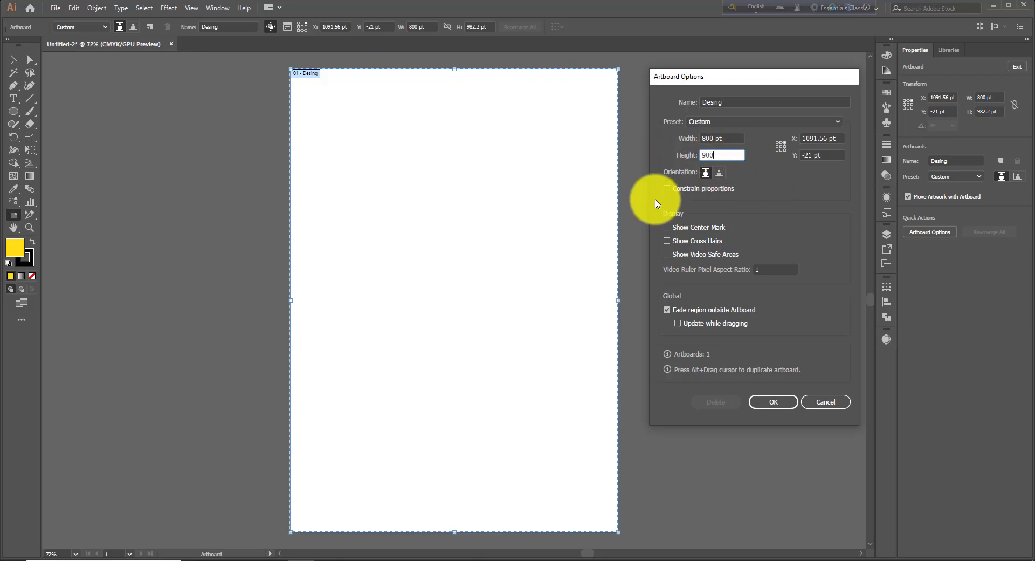
{"action": "left_click", "coordinate": [668, 189]}
{"action": "left_click", "coordinate": [725, 140]}
{"action": "type", "text": "600"}
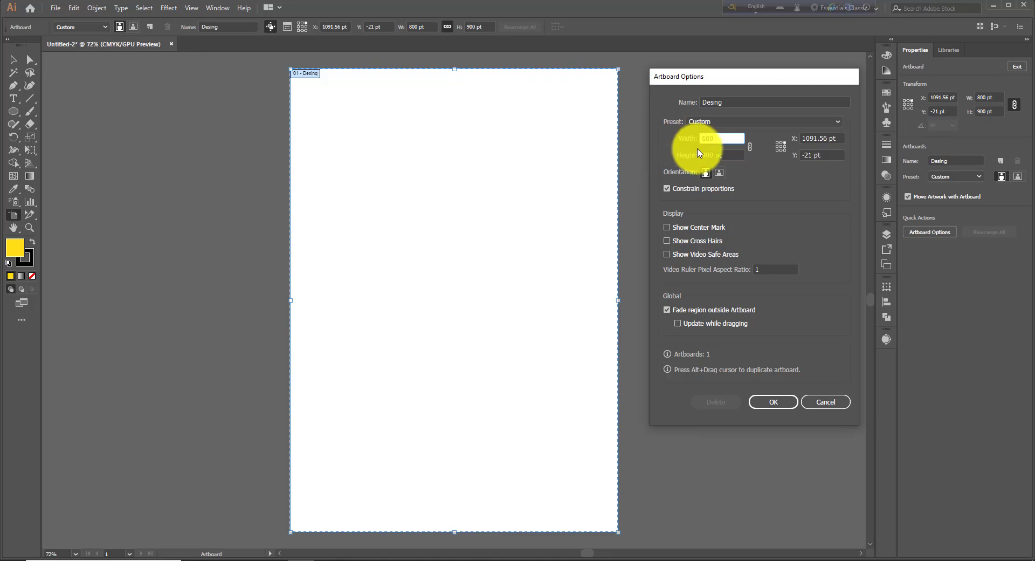
{"action": "key", "text": "Tab"}
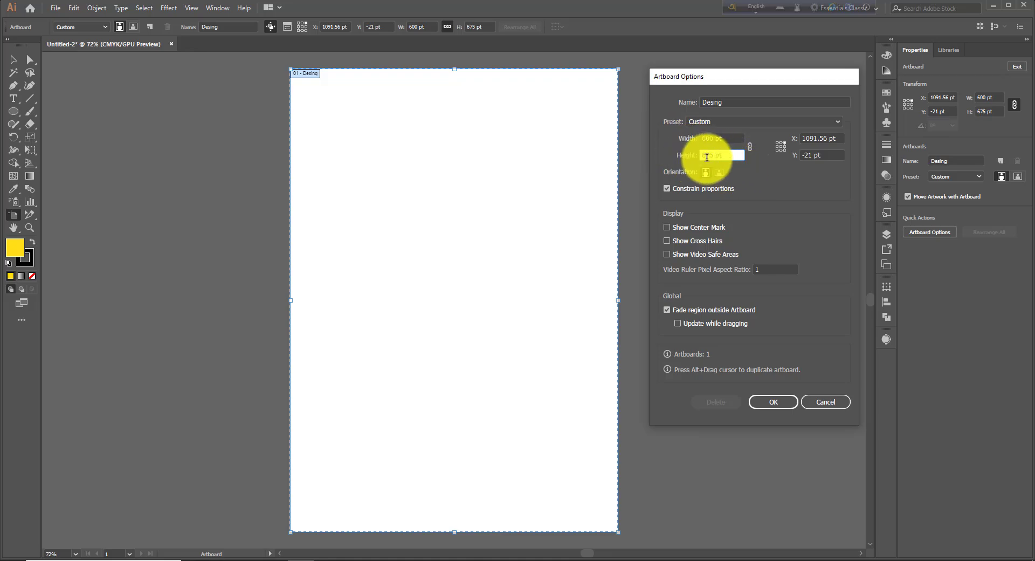
{"action": "left_click", "coordinate": [739, 153]}
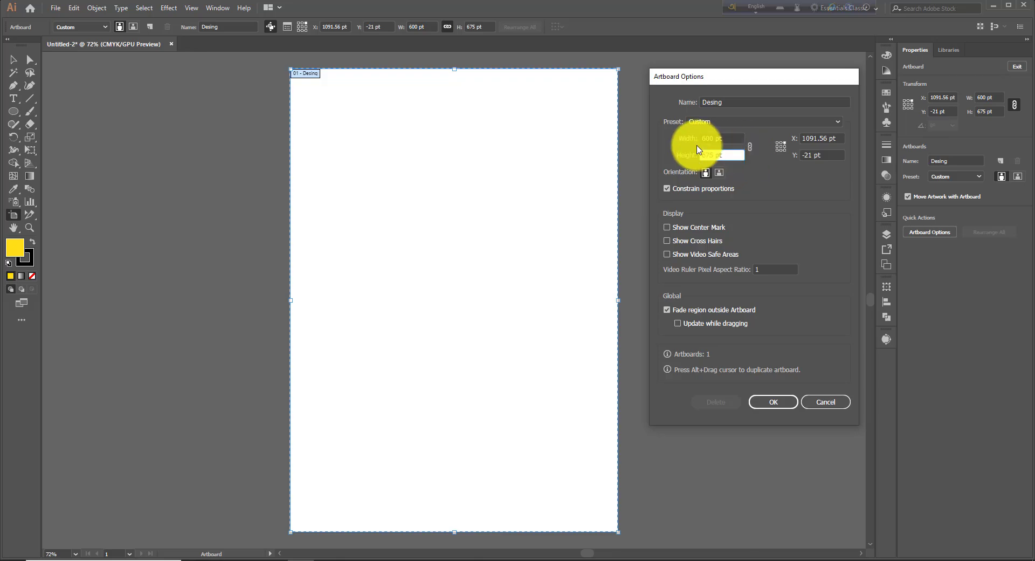
{"action": "left_click", "coordinate": [669, 190]}
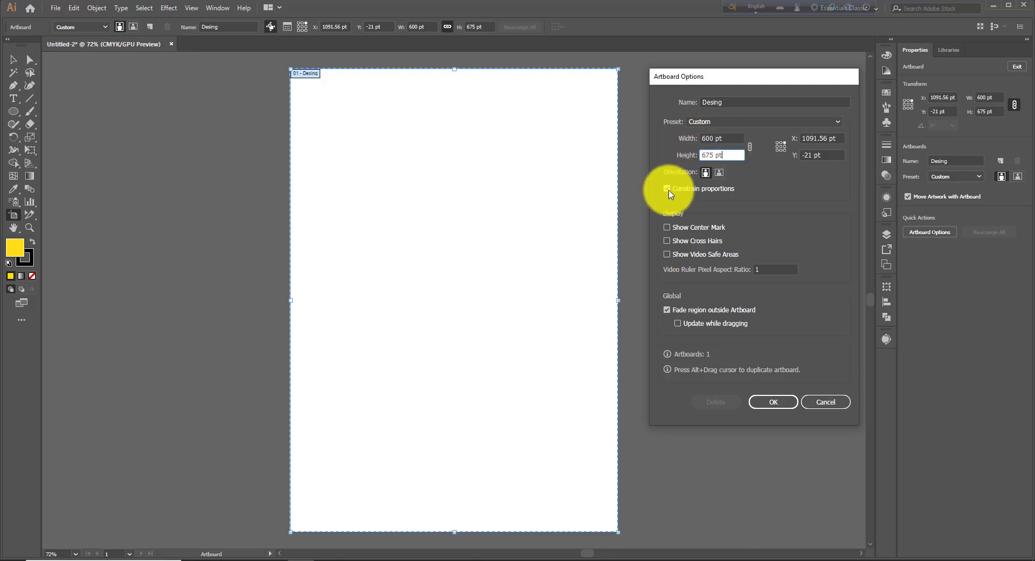
Apply the 600 × 675 pt size with Show Center Mark enabled and proportions unlocked, then reopen the options
{"action": "left_click", "coordinate": [668, 188]}
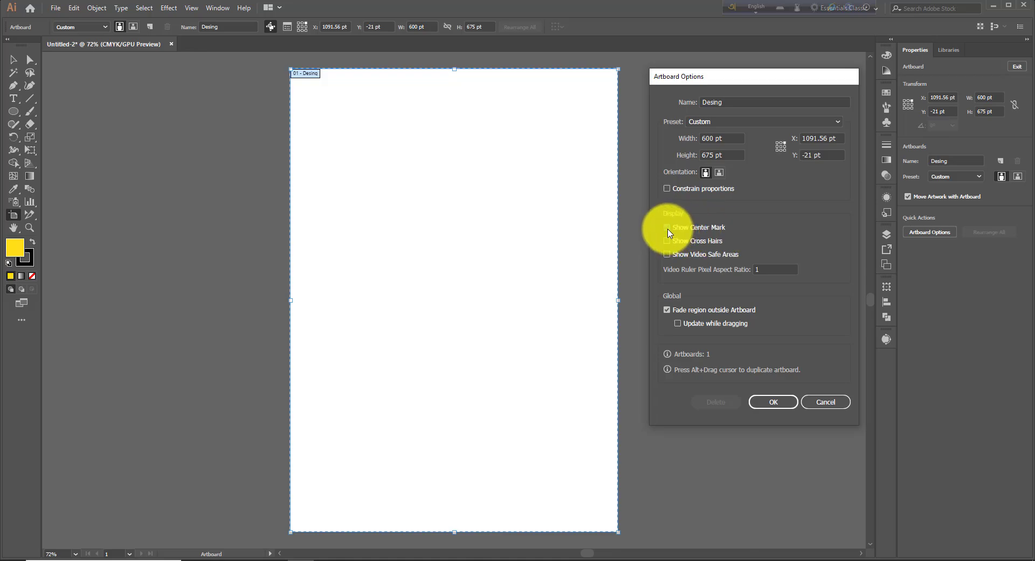
{"action": "left_click", "coordinate": [668, 228]}
{"action": "left_click", "coordinate": [773, 403]}
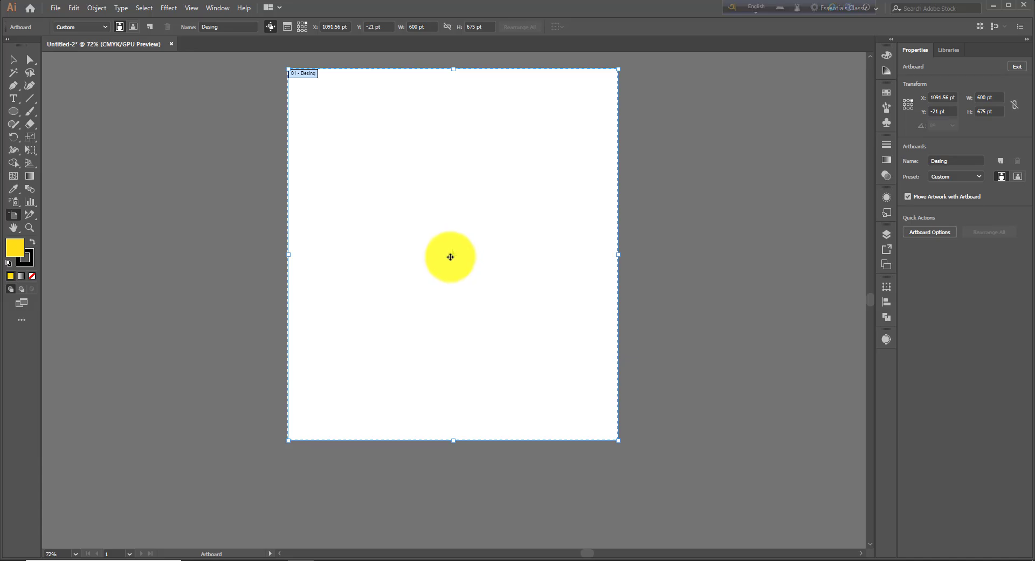
{"action": "double_click", "coordinate": [14, 215]}
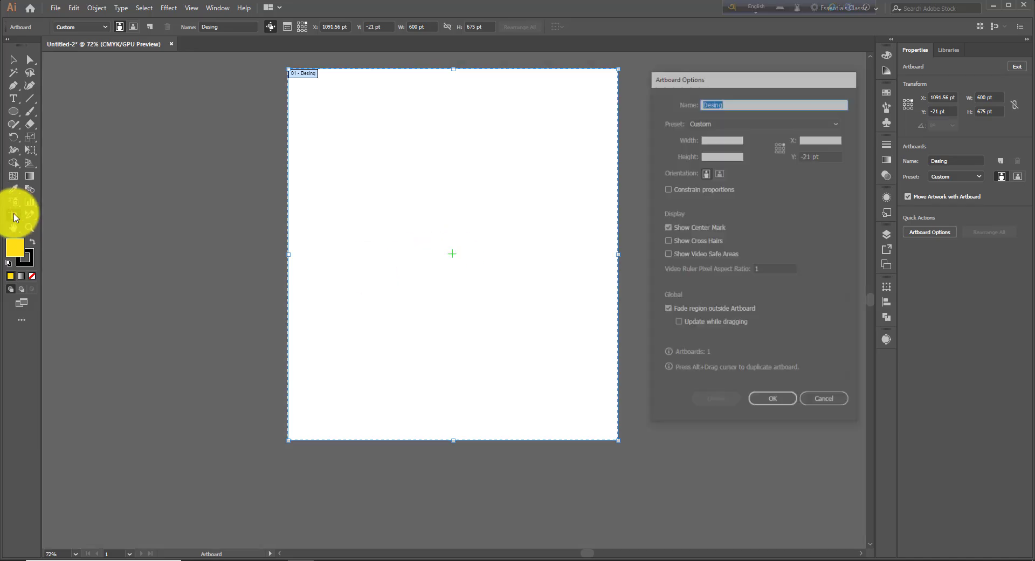
Replace the artboard's centre mark with cross hairs
{"action": "left_click", "coordinate": [671, 229]}
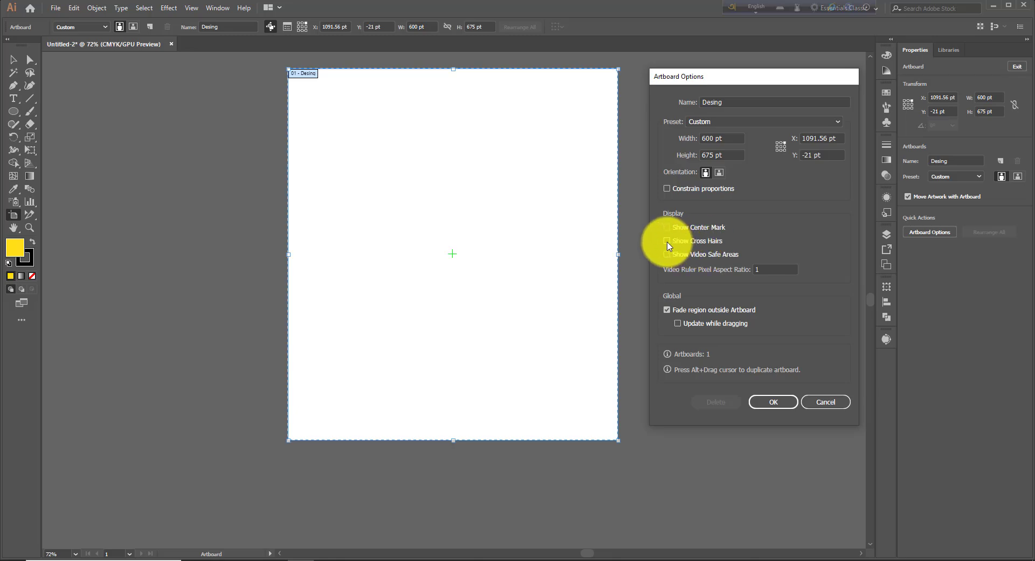
{"action": "left_click", "coordinate": [667, 241]}
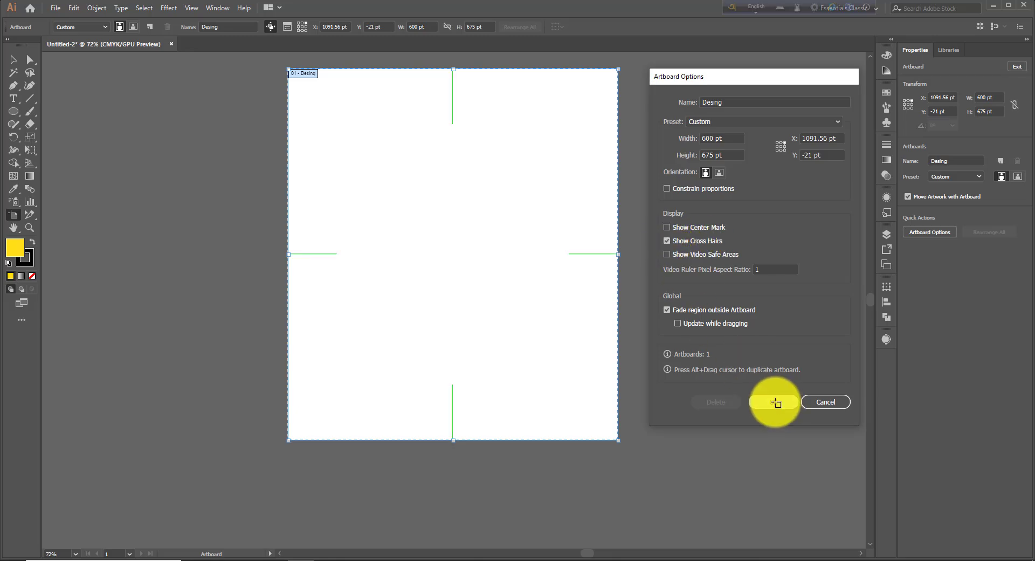
{"action": "left_click", "coordinate": [775, 402]}
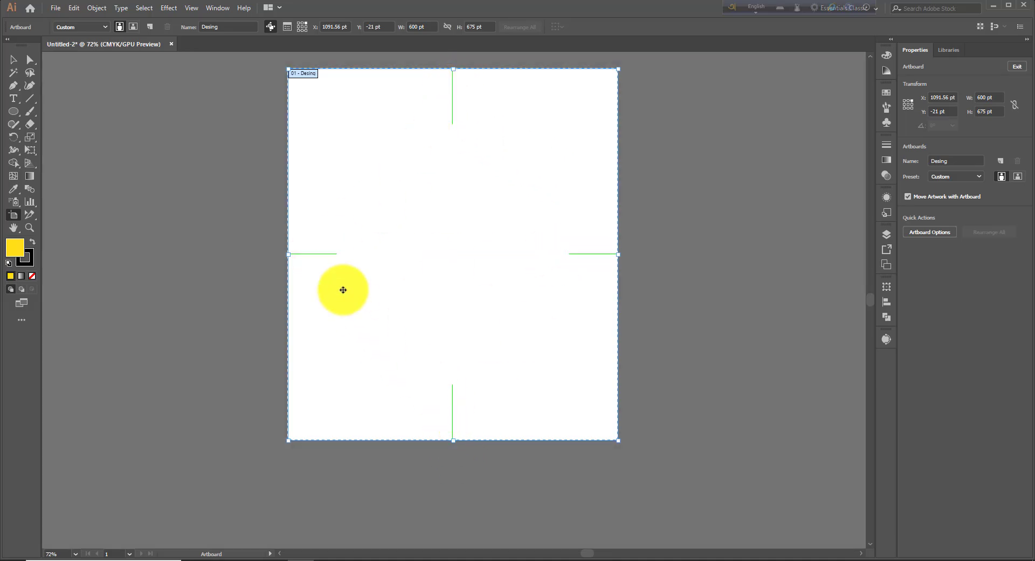
Turn on video safe areas for the Desing artboard
{"action": "double_click", "coordinate": [13, 216]}
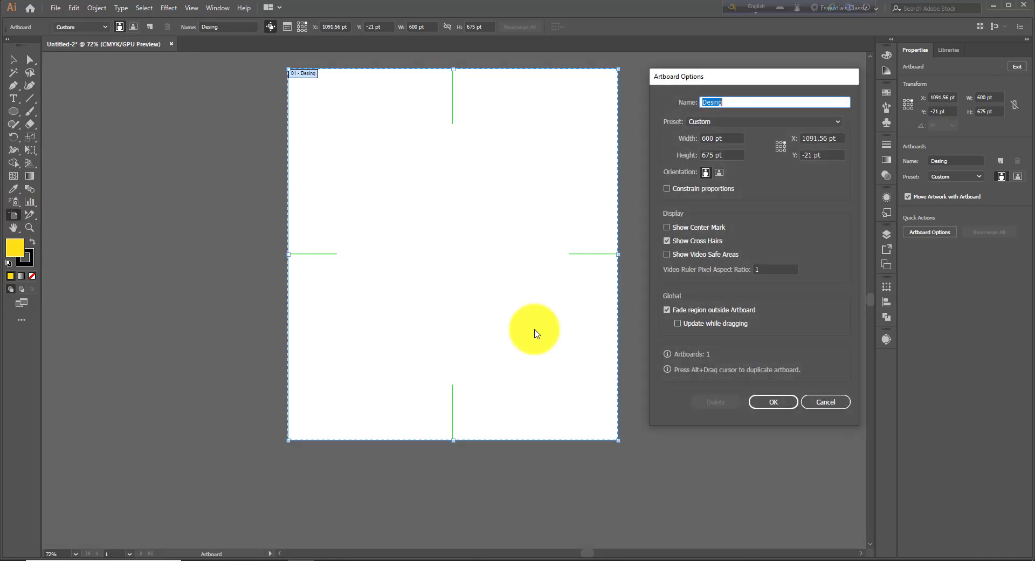
{"action": "left_click", "coordinate": [668, 254]}
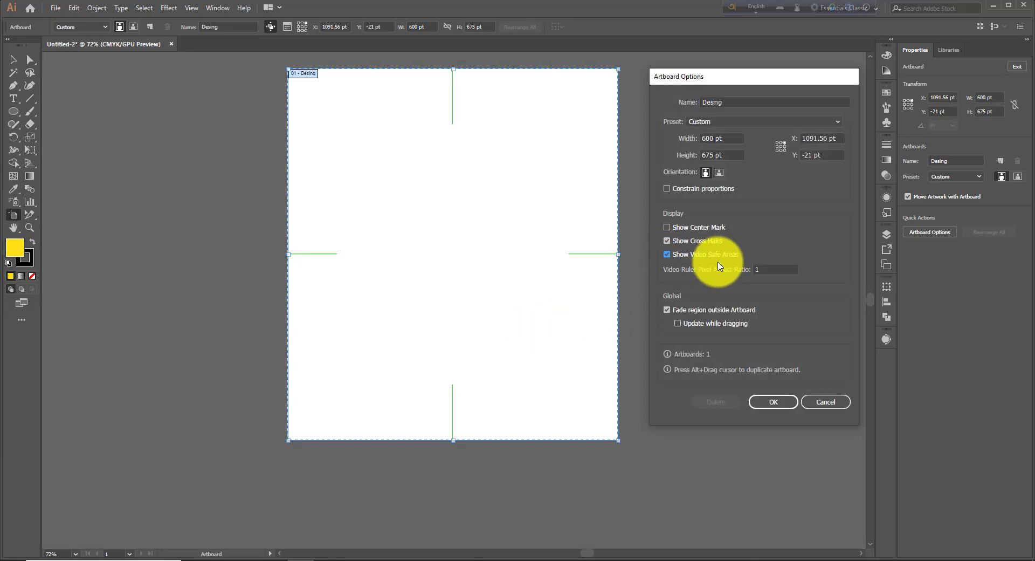
{"action": "left_click", "coordinate": [772, 401]}
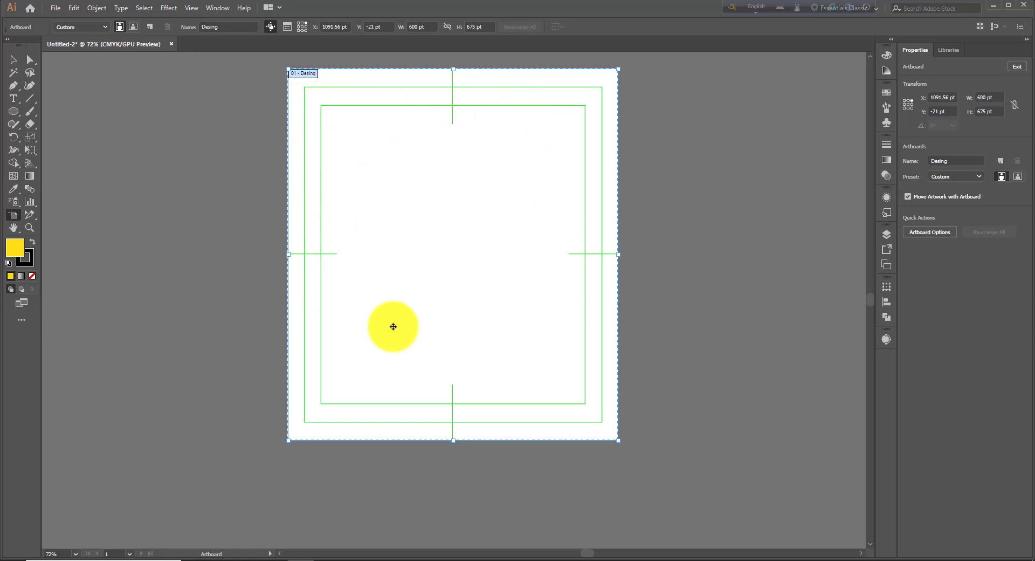
Toggle Fade region outside Artboard off and back on, then close Artboard Options
{"action": "double_click", "coordinate": [14, 216]}
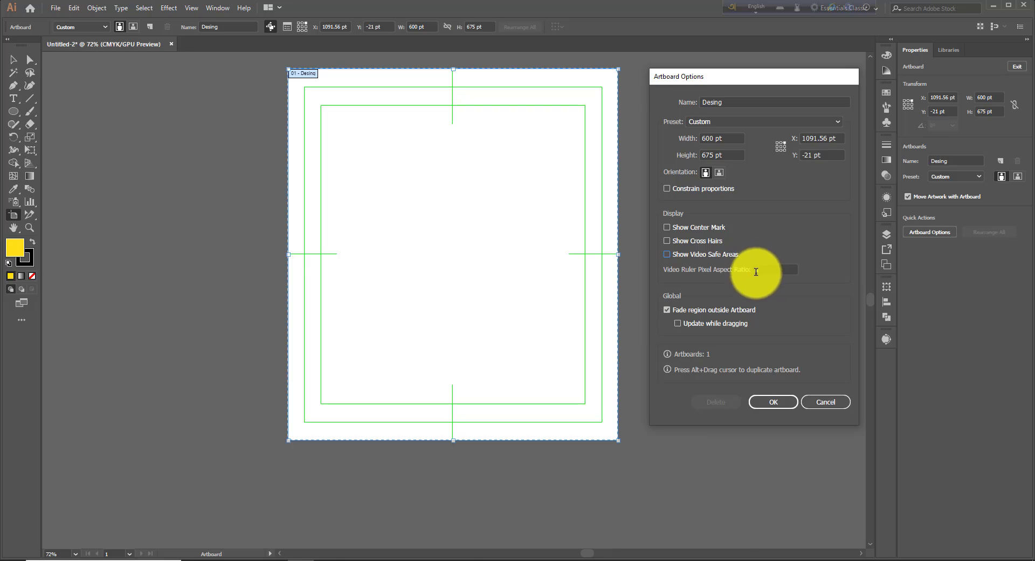
{"action": "left_click", "coordinate": [667, 310]}
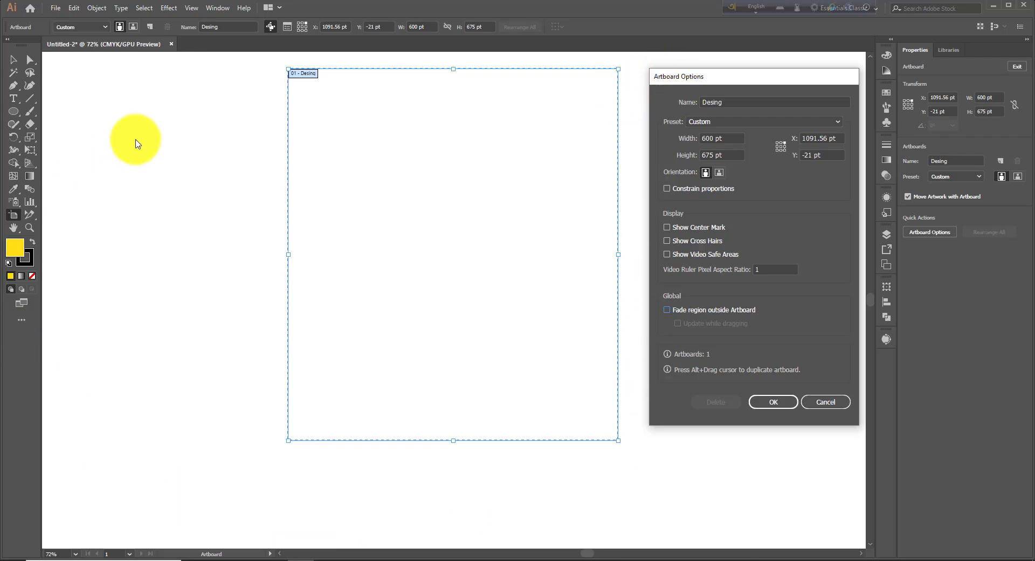
{"action": "left_click", "coordinate": [667, 310]}
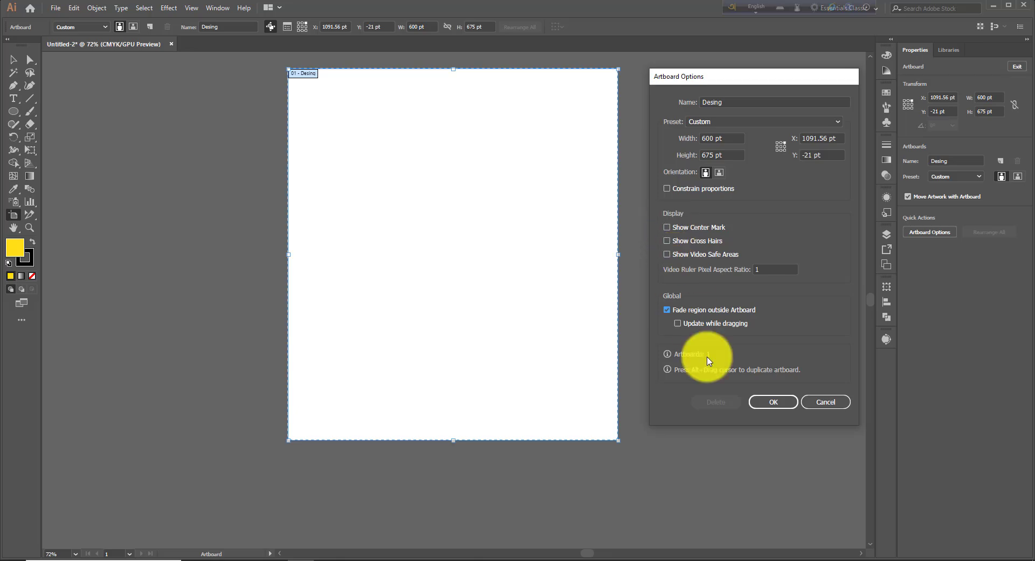
{"action": "left_click", "coordinate": [775, 402]}
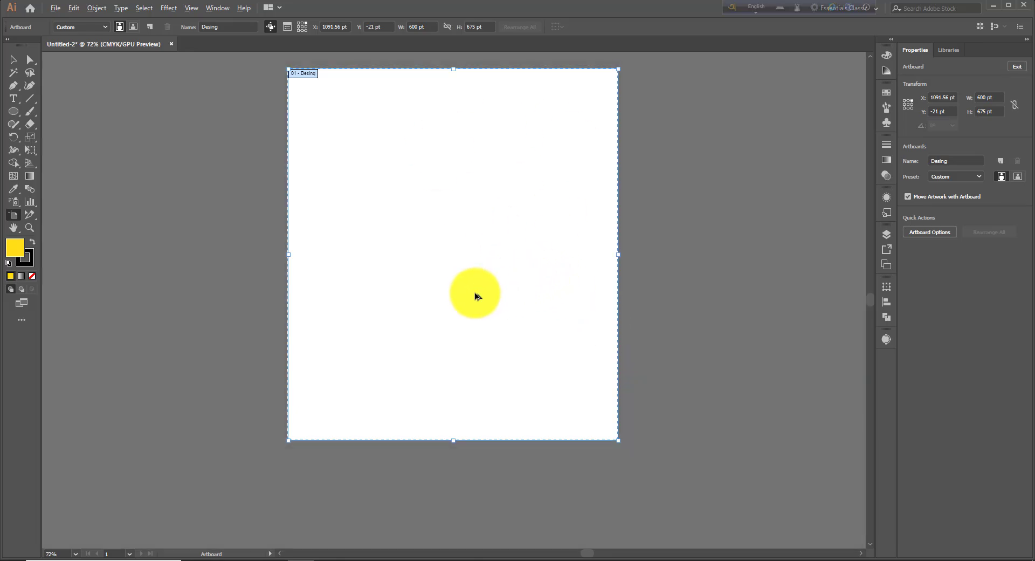
Duplicate the Desing artboard to its right and left, then zoom out to see all three
{"action": "left_click_drag", "start_coordinate": [474, 293], "coordinate": [825, 300]}
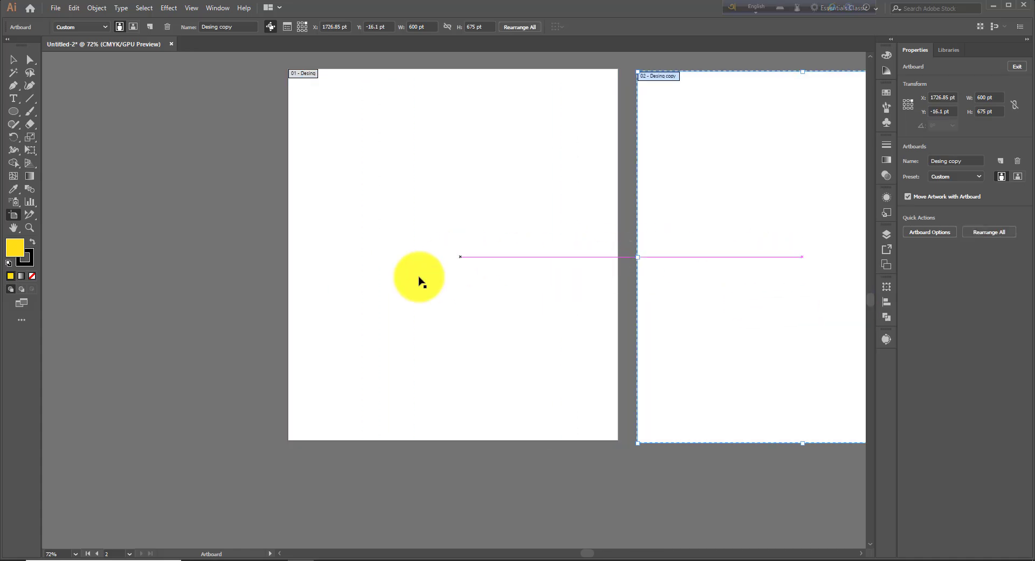
{"action": "left_click_drag", "start_coordinate": [410, 277], "coordinate": [197, 274]}
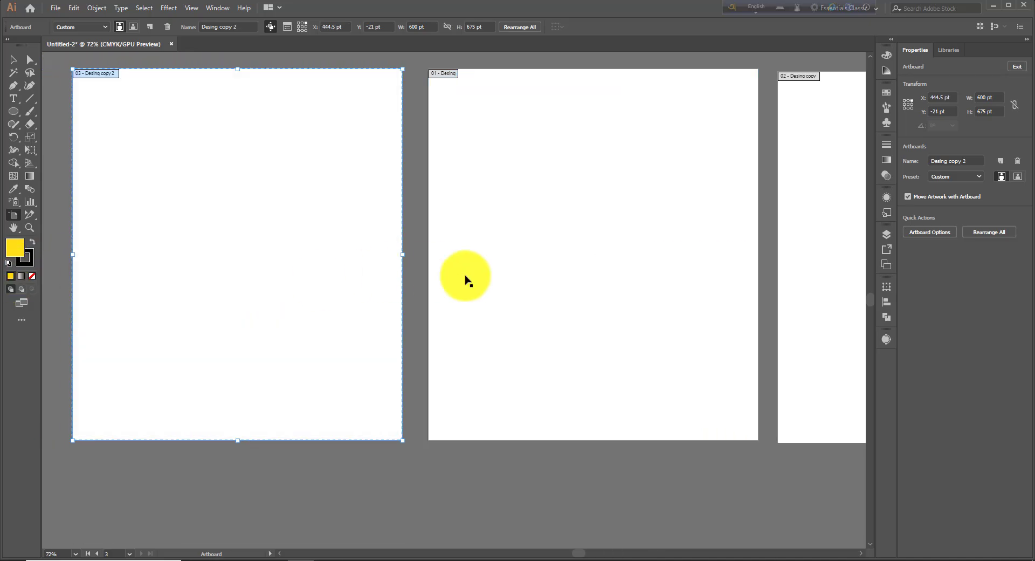
{"action": "key", "text": "ctrl+minus"}
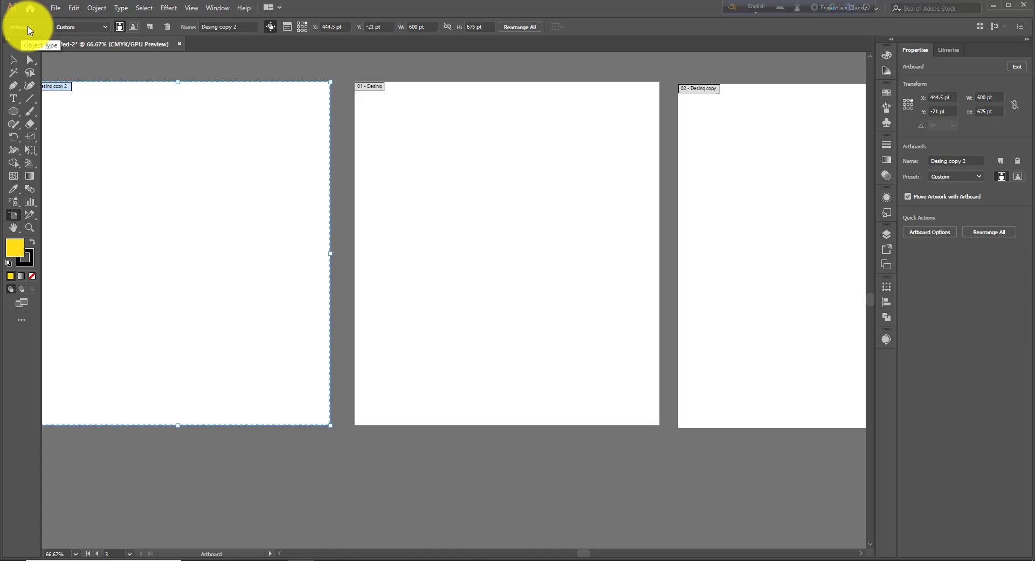
Make Desing copy 2 and Desing A4, and turn Desing to landscape at 841.89 × 595.28 pt
{"action": "left_click", "coordinate": [106, 27]}
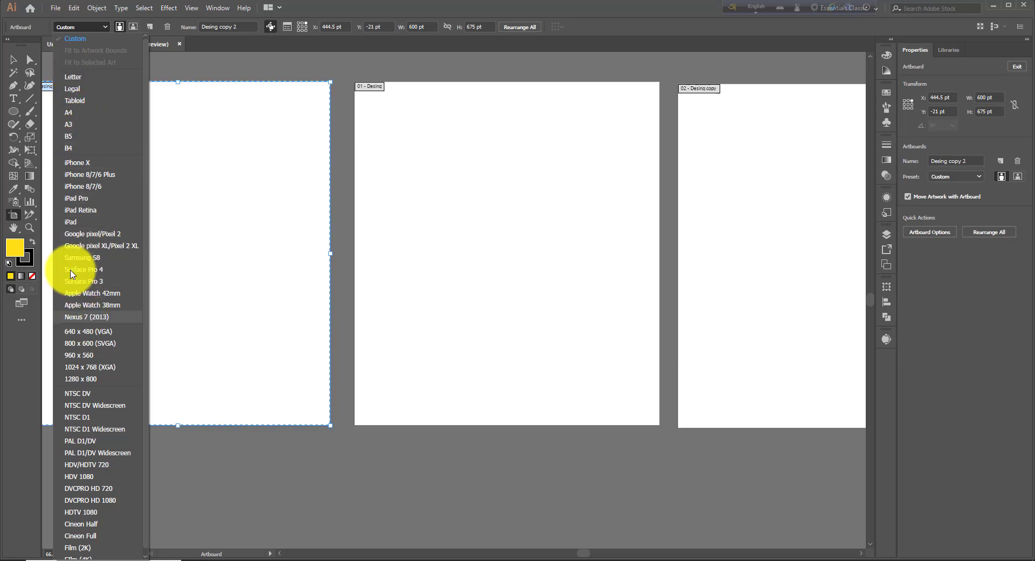
{"action": "left_click", "coordinate": [77, 114]}
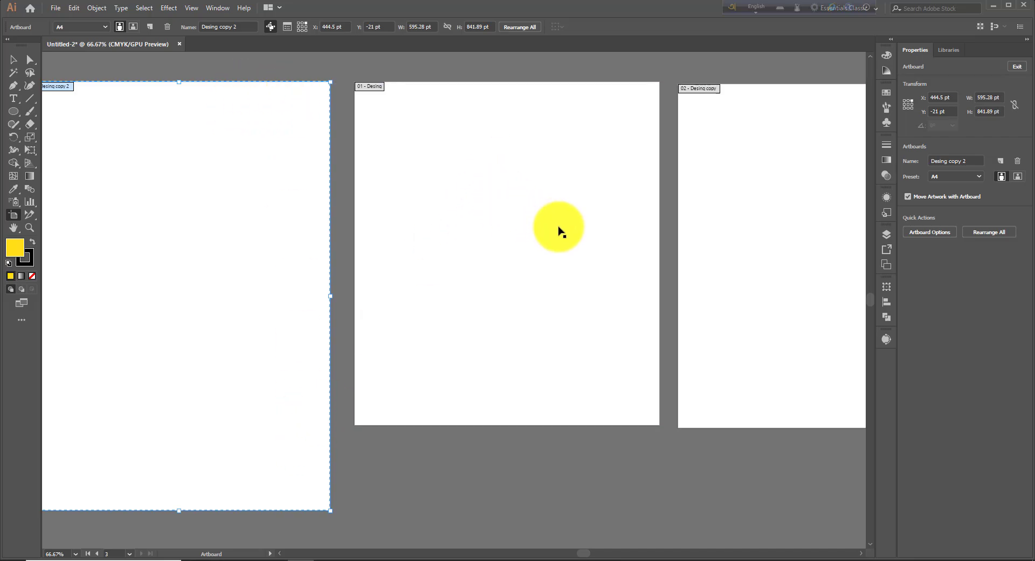
{"action": "left_click", "coordinate": [106, 27]}
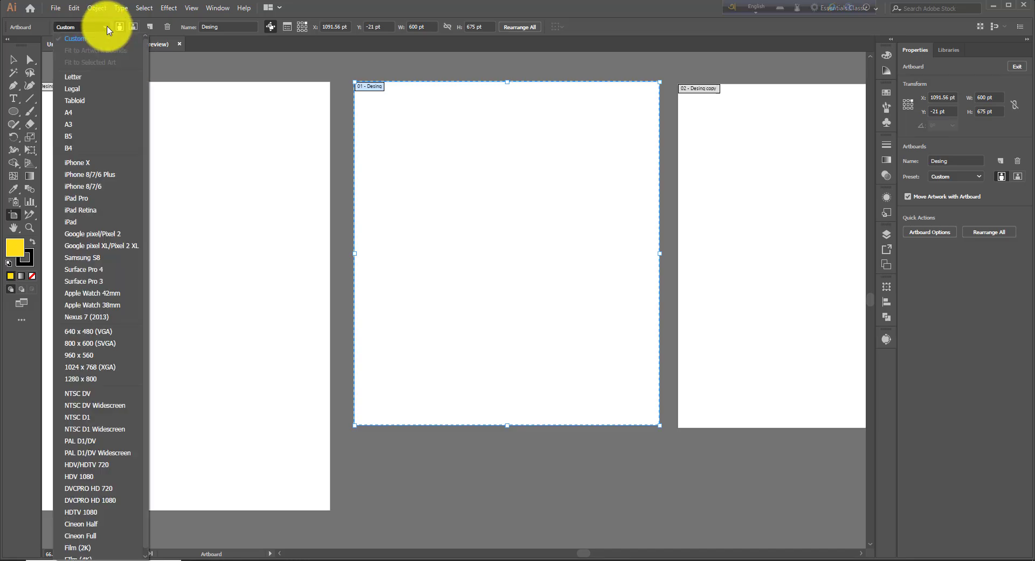
{"action": "left_click", "coordinate": [83, 113]}
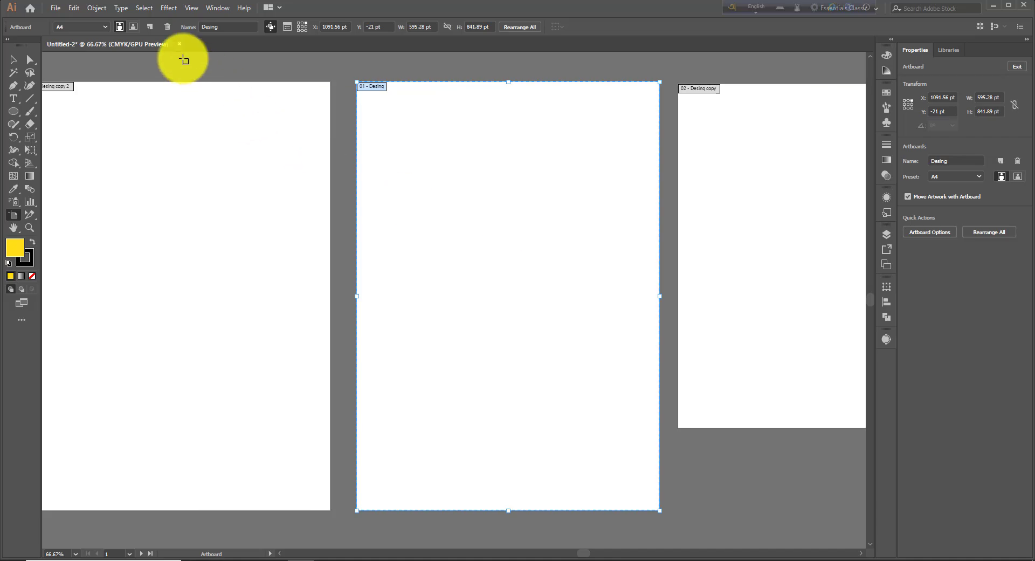
{"action": "left_click", "coordinate": [134, 28]}
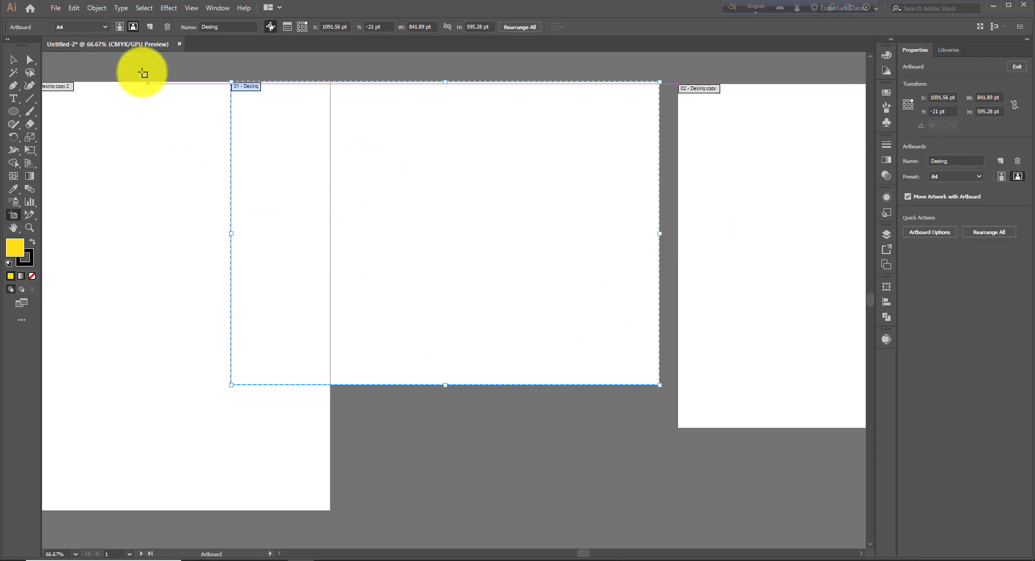
{"action": "key", "text": "ctrl+minus"}
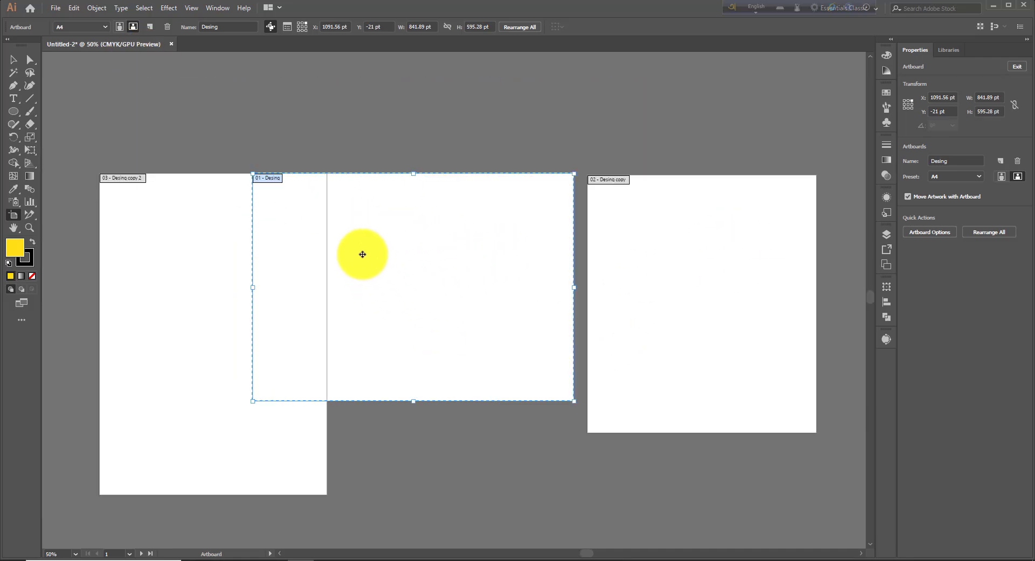
Return Desing to portrait and add two A4 portrait artboards, Artboard 7 and Artboard 8
{"action": "left_click", "coordinate": [120, 26]}
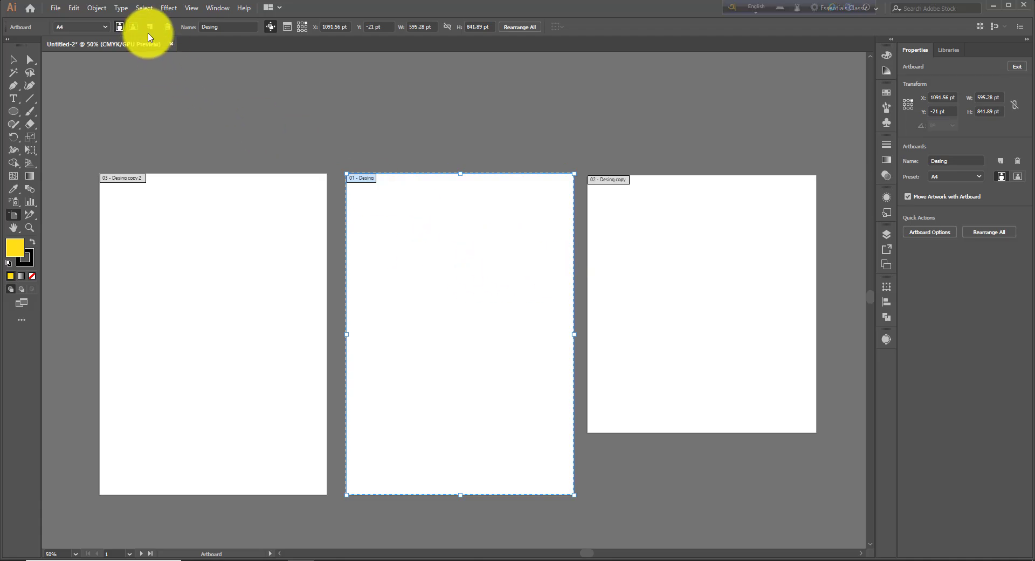
{"action": "left_click", "coordinate": [152, 27]}
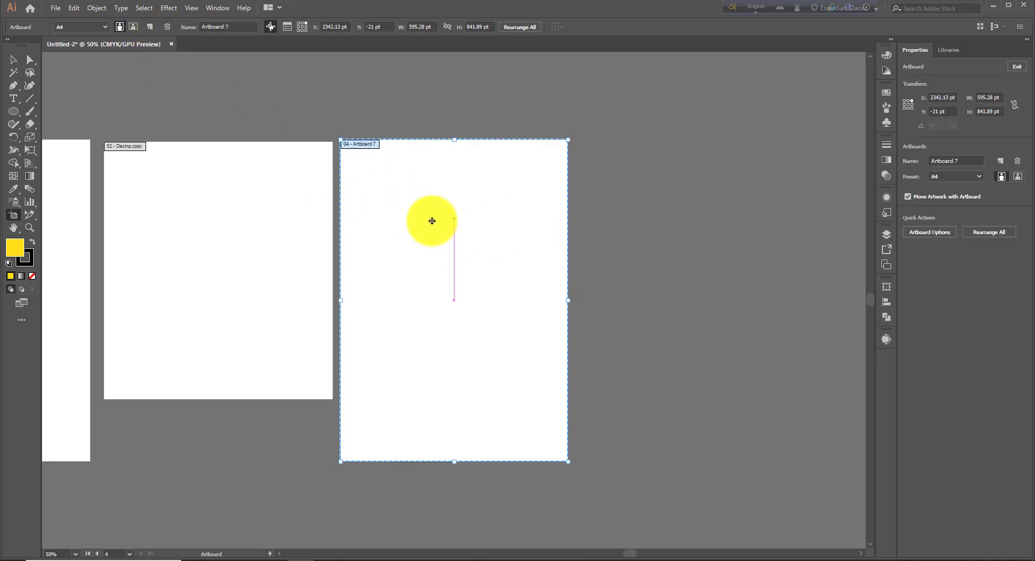
{"action": "left_click", "coordinate": [150, 27]}
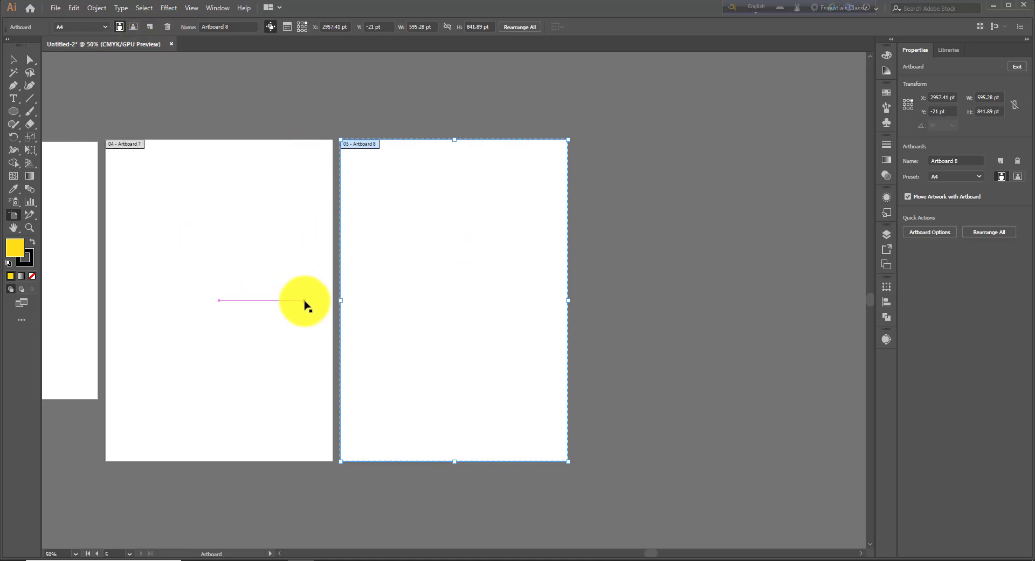
{"action": "scroll", "coordinate": [307, 296], "scroll_direction": "down", "scroll_amount": 1}
{"action": "scroll", "coordinate": [347, 303], "scroll_direction": "down", "scroll_amount": 1}
{"action": "scroll", "coordinate": [351, 308], "scroll_direction": "up", "scroll_amount": 1}
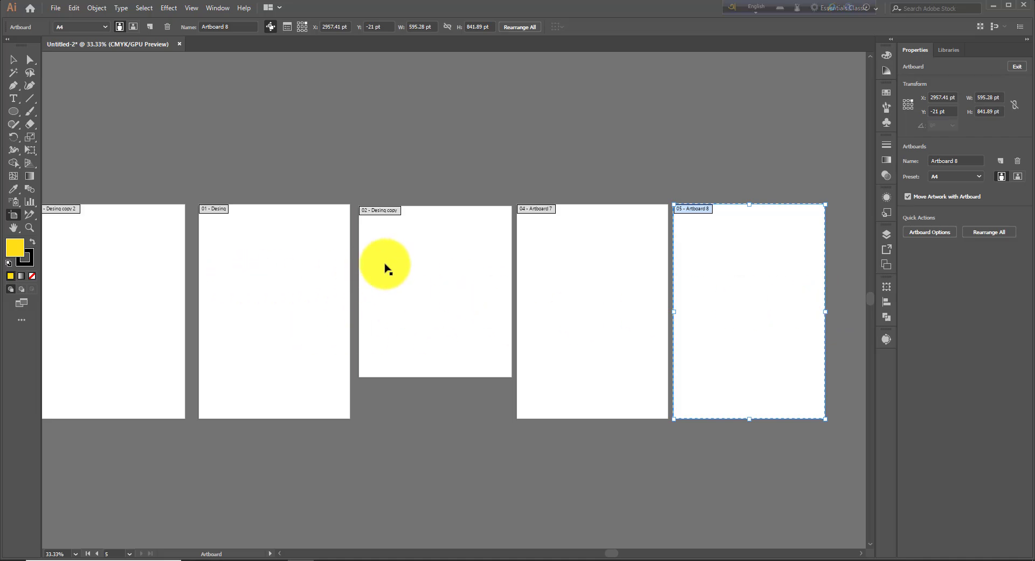
Delete Desing copy, Desing, Desing copy 2 and Artboard 8, then fit Artboard 7 in the window
{"action": "left_click", "coordinate": [167, 27]}
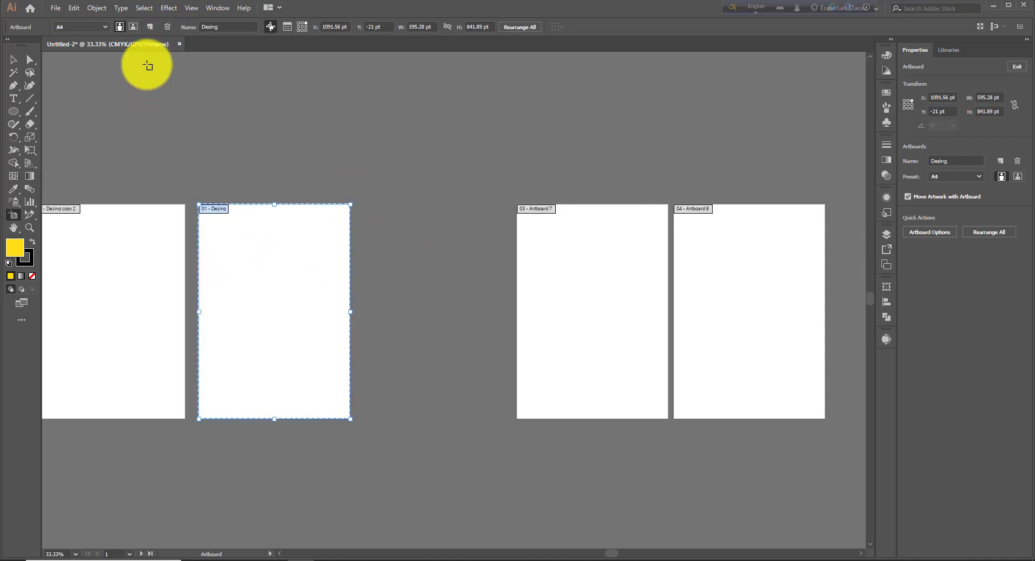
{"action": "left_click", "coordinate": [167, 27]}
{"action": "left_click", "coordinate": [100, 262]}
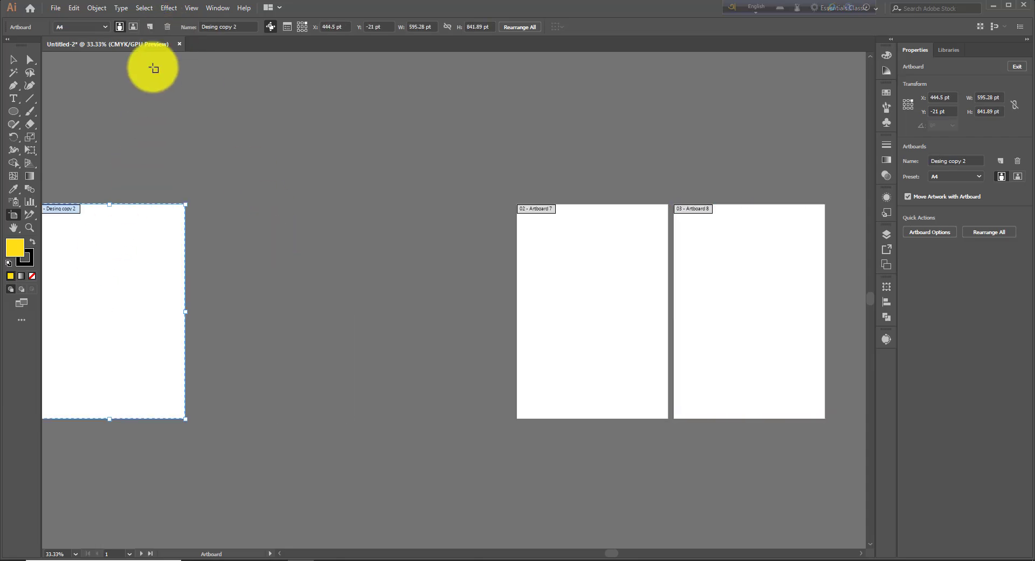
{"action": "left_click", "coordinate": [167, 27]}
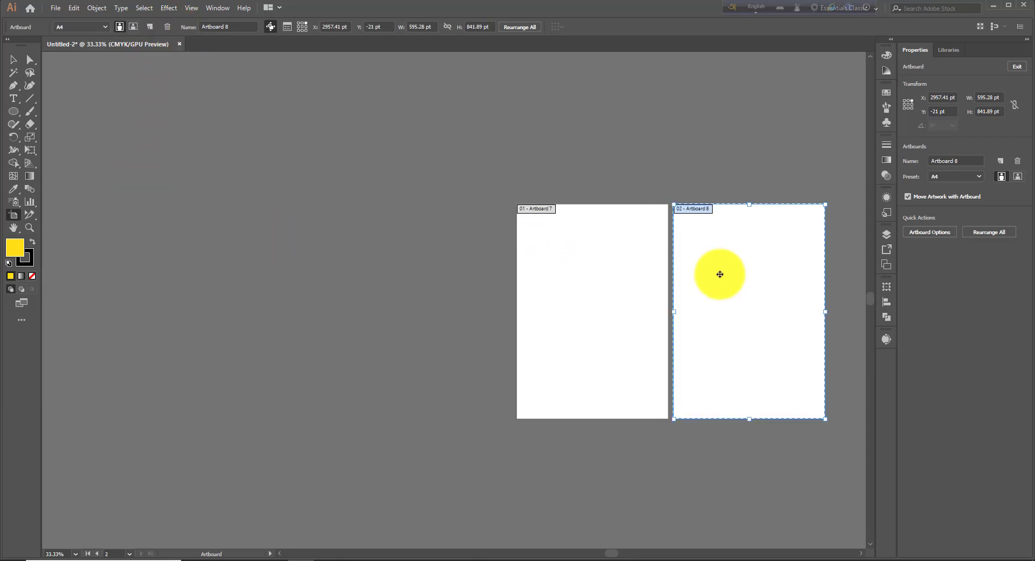
{"action": "left_click", "coordinate": [166, 27]}
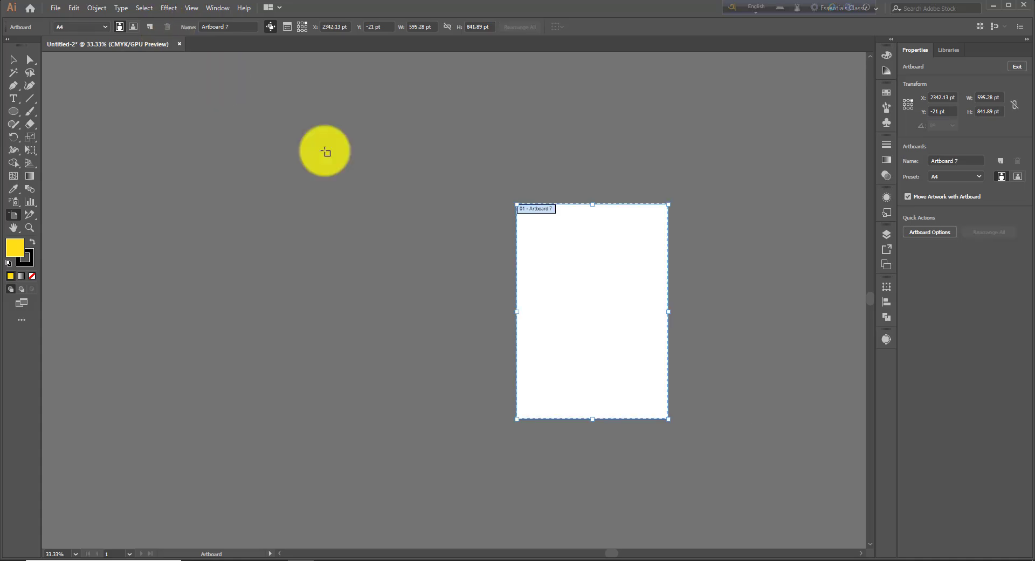
{"action": "left_click_drag", "start_coordinate": [582, 272], "coordinate": [566, 252]}
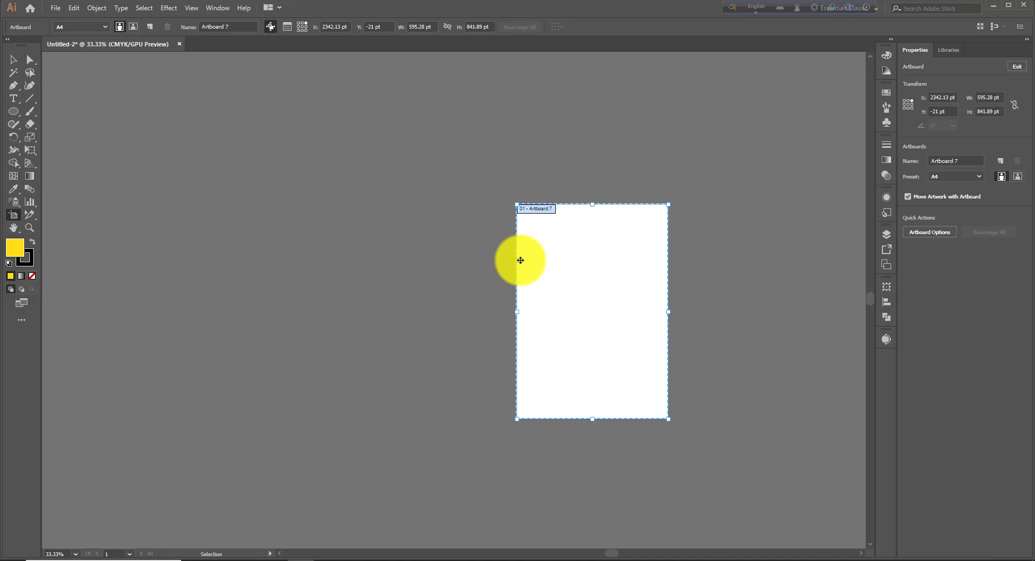
{"action": "key", "text": "ctrl+0"}
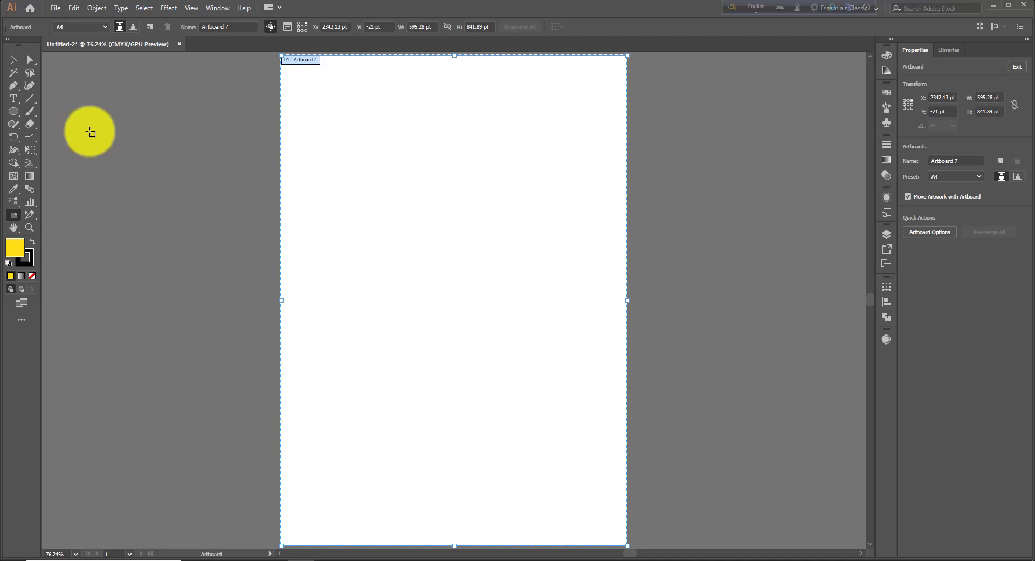
Draw a yellow five-point star and move it to the middle of Artboard 7
{"action": "left_click_drag", "start_coordinate": [19, 119], "coordinate": [61, 163]}
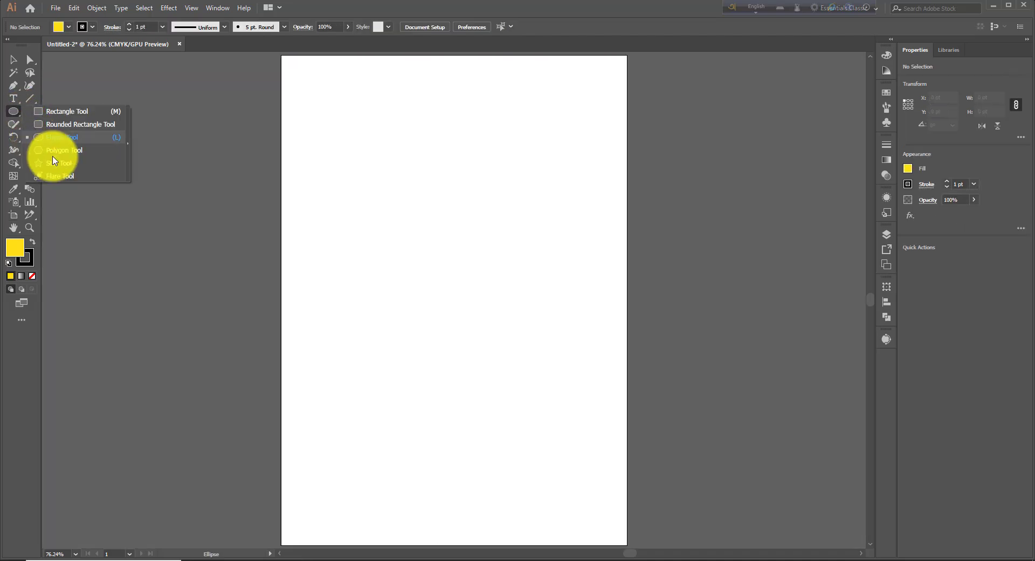
{"action": "left_click_drag", "start_coordinate": [416, 236], "coordinate": [491, 336]}
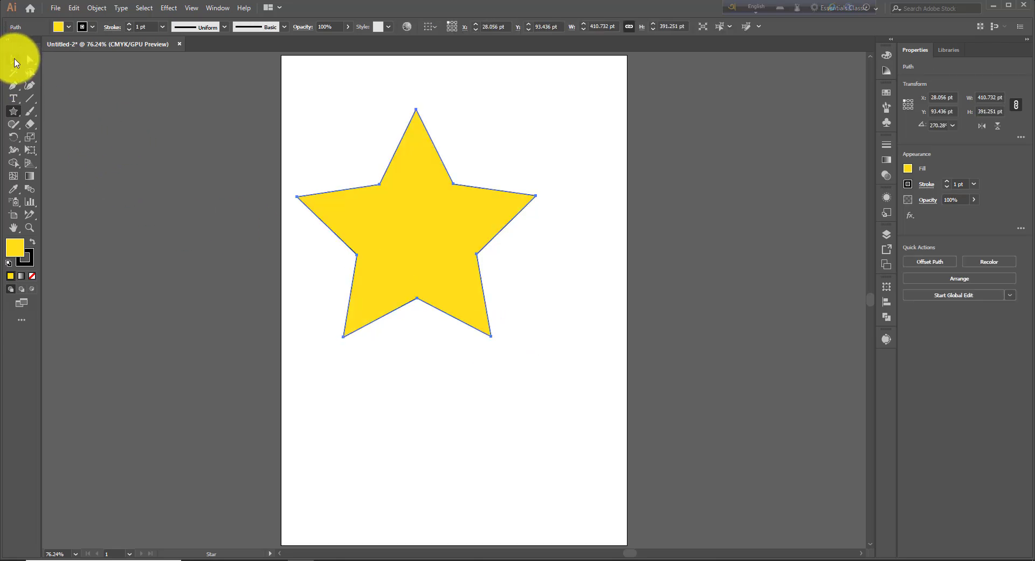
{"action": "left_click", "coordinate": [15, 62]}
{"action": "left_click_drag", "start_coordinate": [388, 231], "coordinate": [438, 285]}
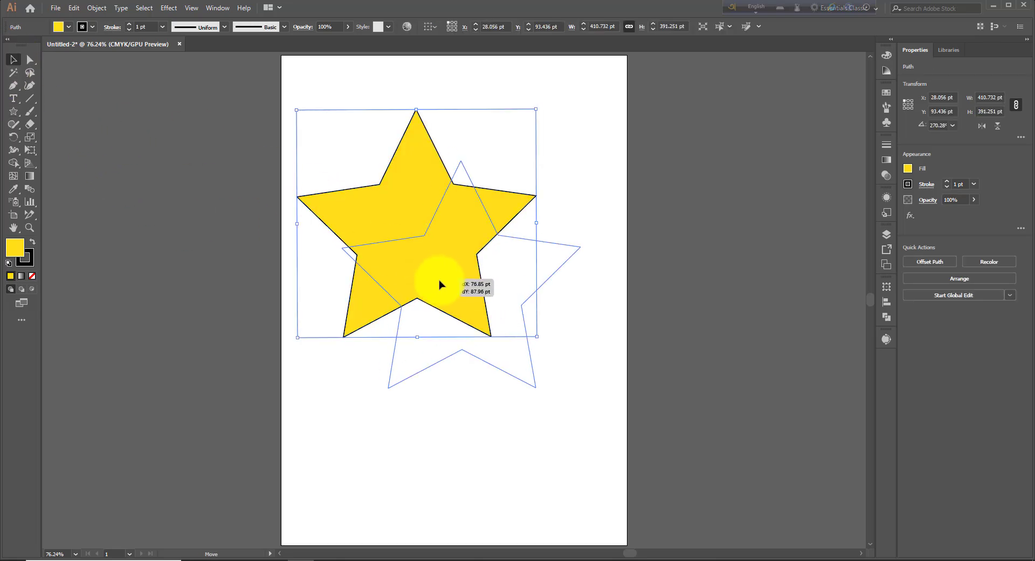
{"action": "left_click", "coordinate": [600, 210]}
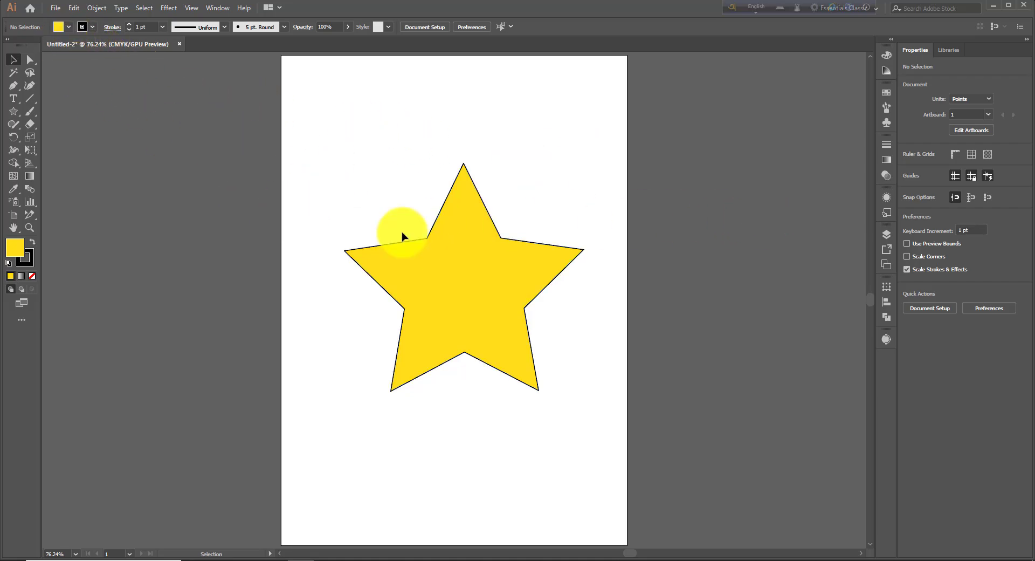
{"action": "left_click", "coordinate": [14, 215]}
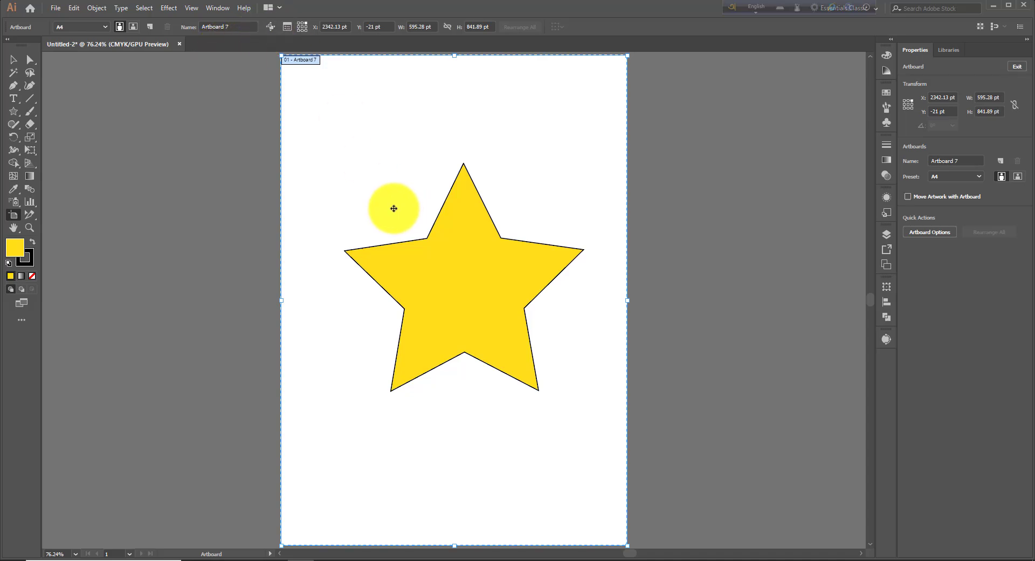
Move Artboard 7 away from the star and back, then move both together with Move Artwork on
{"action": "left_click_drag", "start_coordinate": [394, 208], "coordinate": [578, 209]}
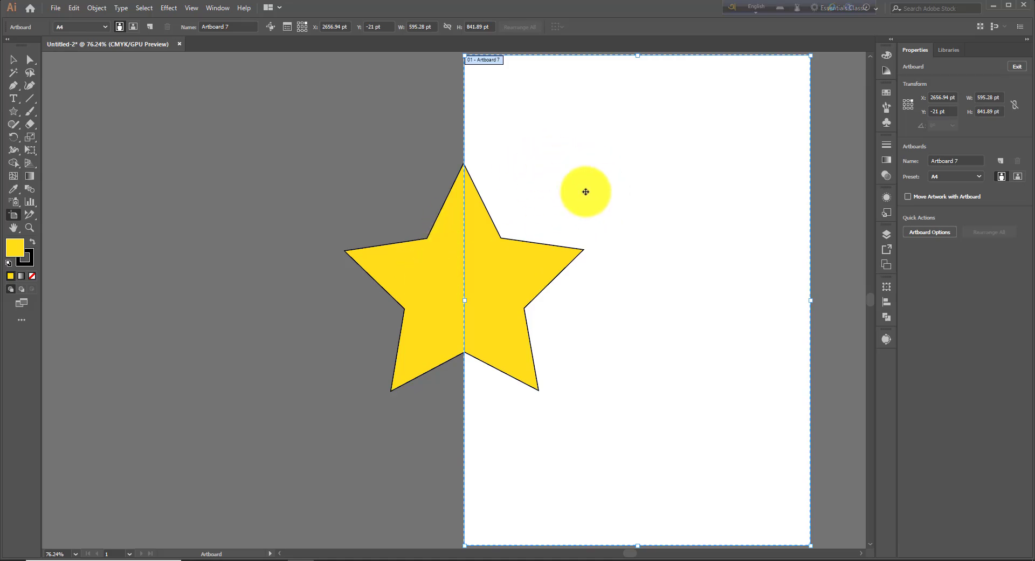
{"action": "left_click_drag", "start_coordinate": [599, 190], "coordinate": [461, 191]}
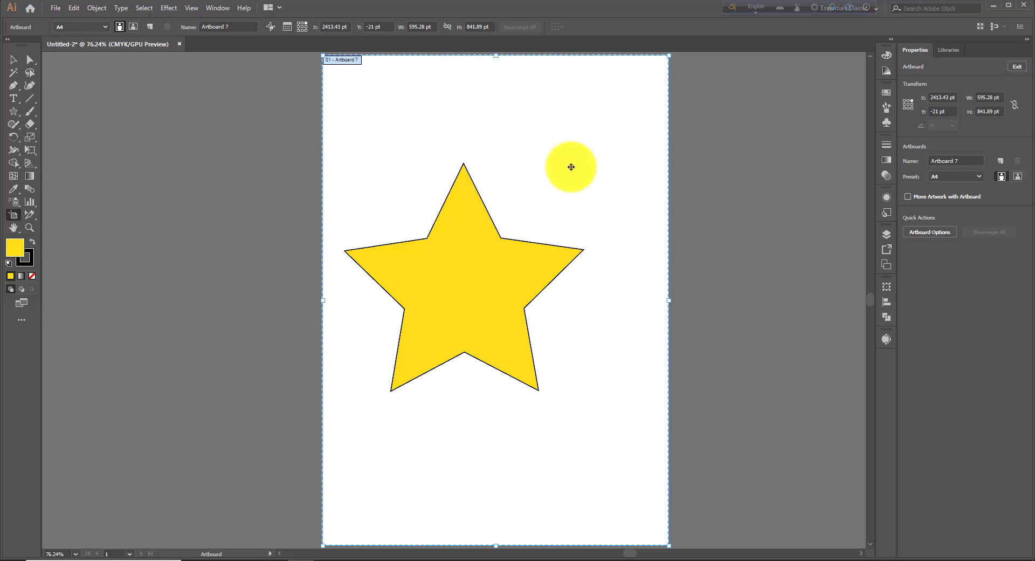
{"action": "left_click_drag", "start_coordinate": [571, 167], "coordinate": [547, 179]}
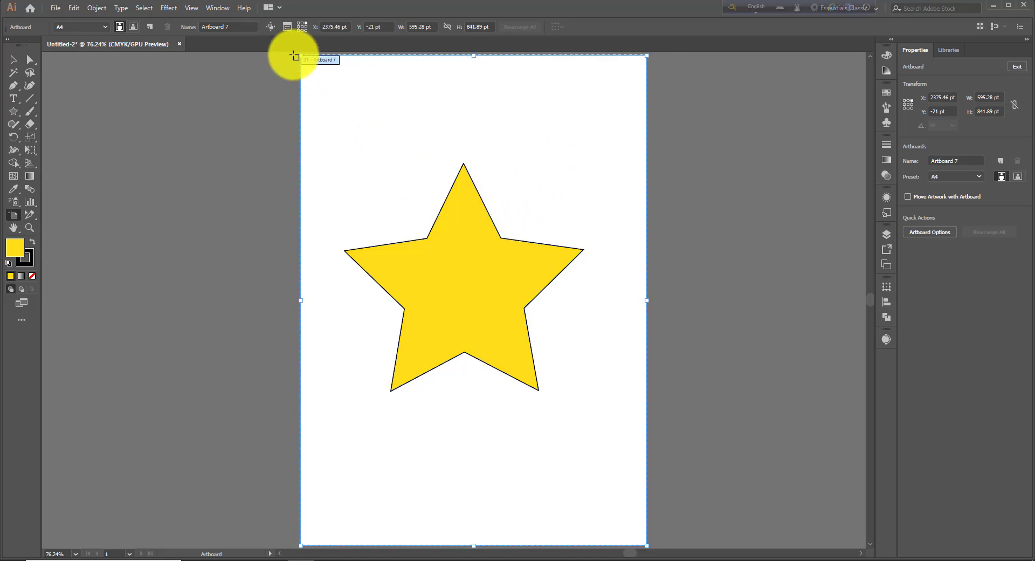
{"action": "left_click", "coordinate": [273, 30]}
{"action": "mouse_move", "coordinate": [460, 268]}
{"action": "left_mouse_down"}
{"action": "mouse_move", "coordinate": [735, 257]}
{"action": "mouse_move", "coordinate": [318, 264]}
{"action": "left_mouse_up"}
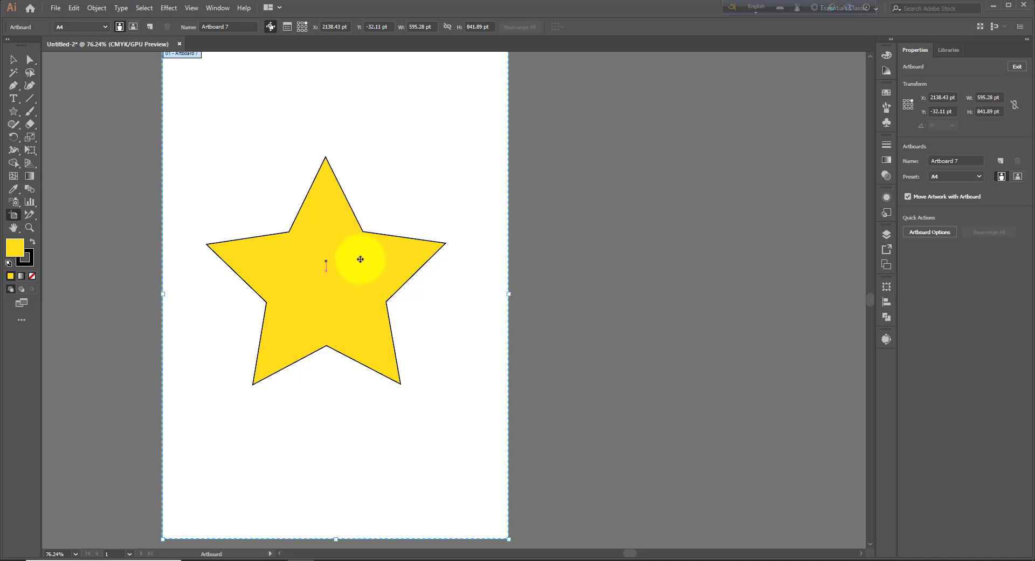
Repeat with Move Artwork off then on, leaving artboard and star at X 2162.5 pt, and open Artboard Options
{"action": "left_click", "coordinate": [271, 26]}
{"action": "left_click_drag", "start_coordinate": [302, 222], "coordinate": [551, 256]}
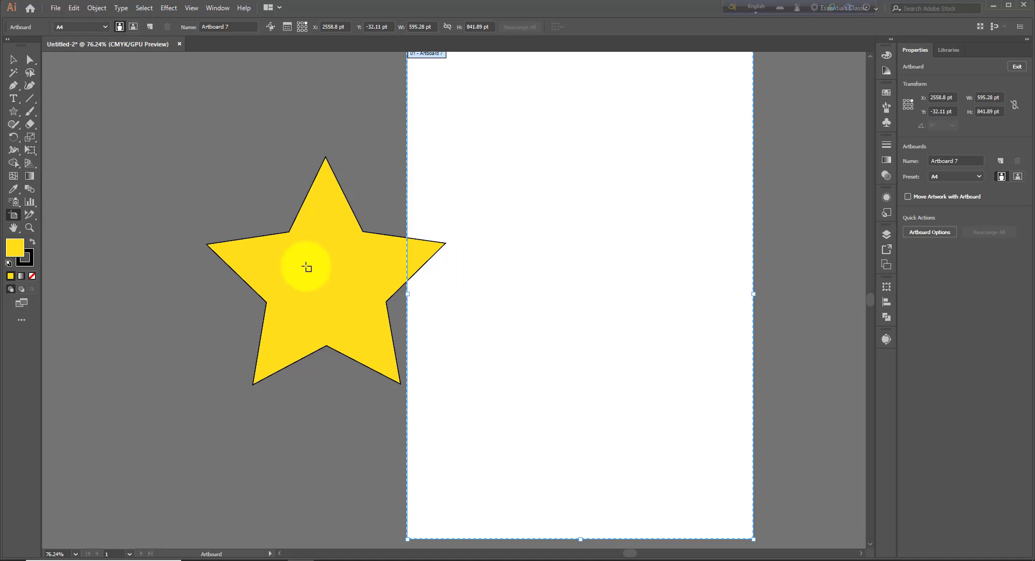
{"action": "left_click_drag", "start_coordinate": [587, 264], "coordinate": [362, 258]}
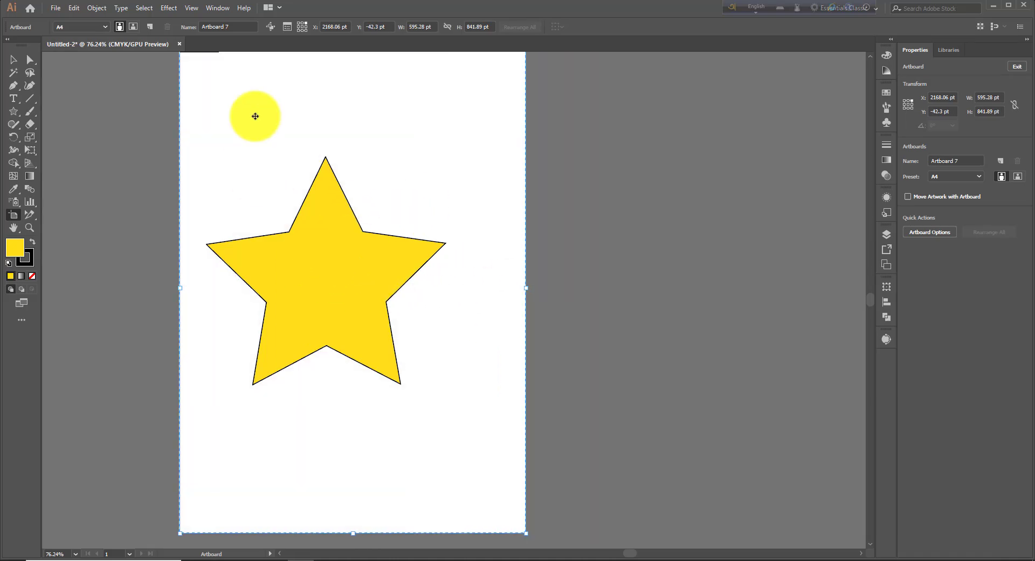
{"action": "left_click", "coordinate": [271, 27]}
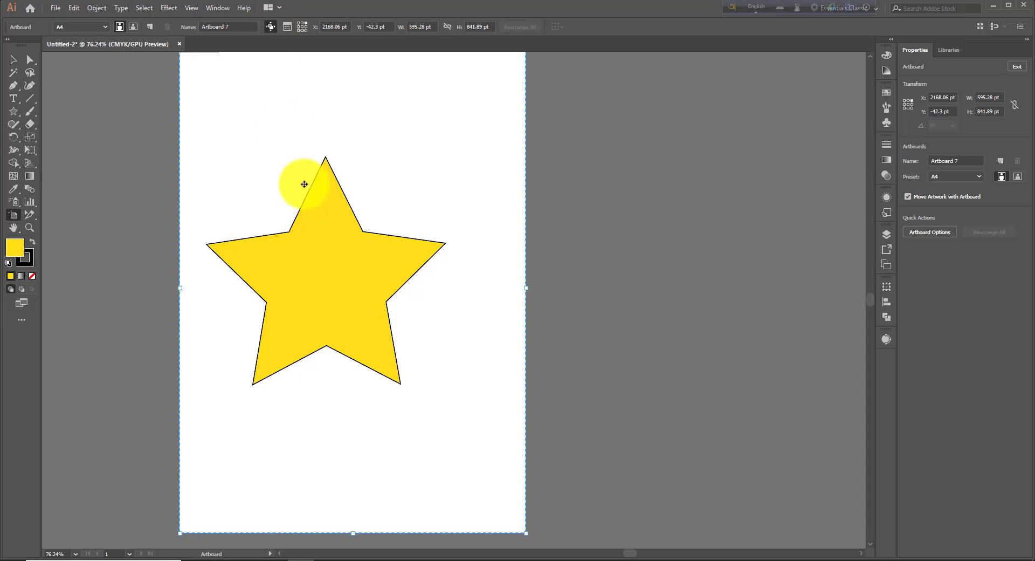
{"action": "mouse_move", "coordinate": [319, 282]}
{"action": "left_mouse_down"}
{"action": "mouse_move", "coordinate": [676, 278]}
{"action": "mouse_move", "coordinate": [318, 275]}
{"action": "left_mouse_up"}
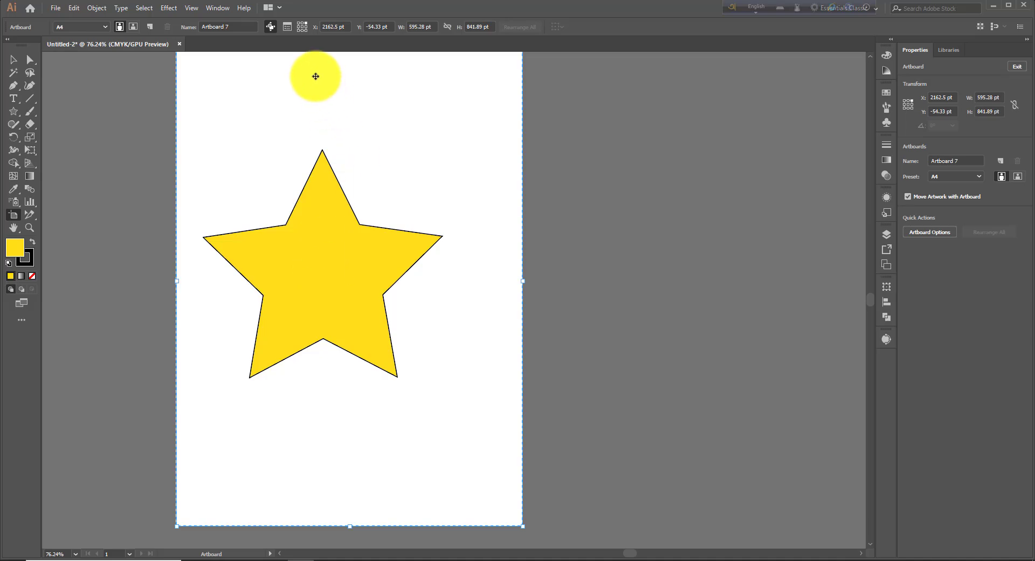
{"action": "left_click", "coordinate": [288, 27]}
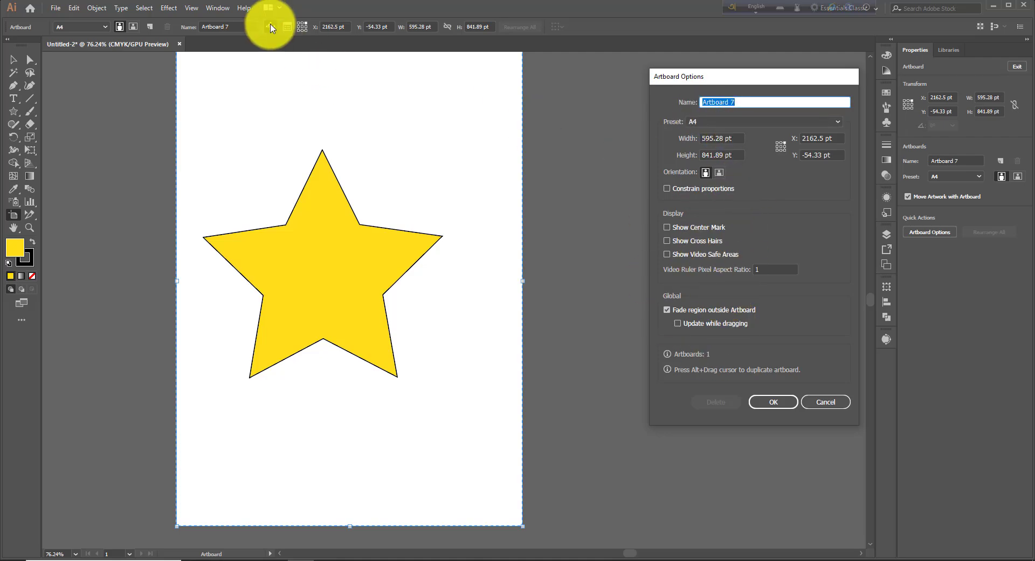
Cancel Artboard Options, reopen it for Artboard 7, and cancel again without changes
{"action": "left_click", "coordinate": [828, 402]}
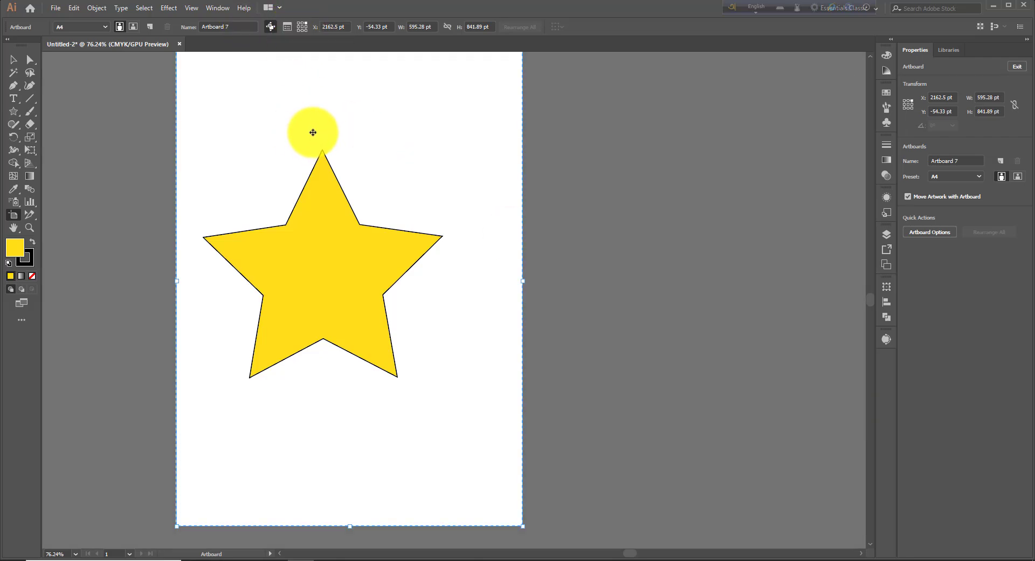
{"action": "left_click", "coordinate": [286, 28]}
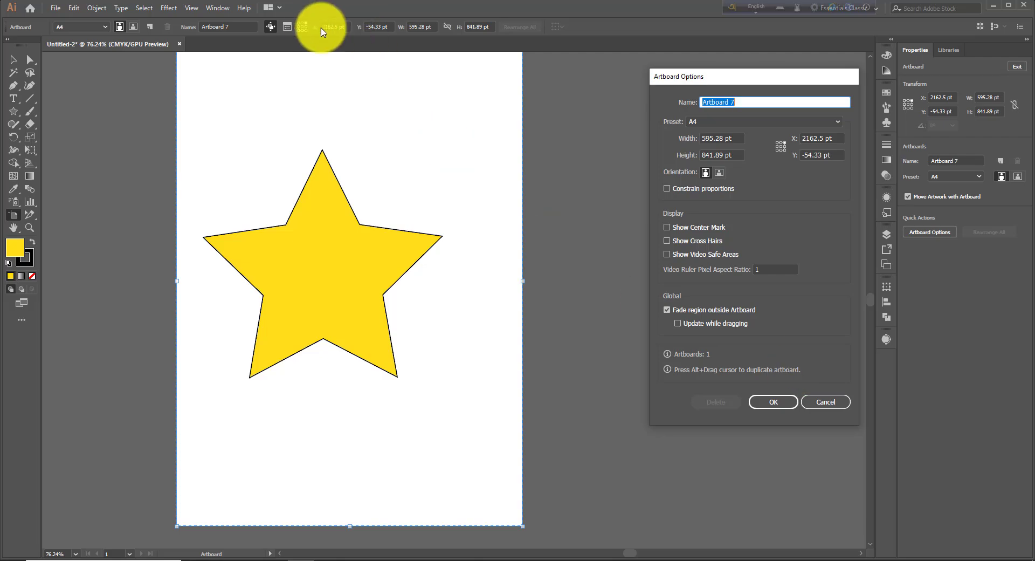
{"action": "left_click", "coordinate": [830, 402]}
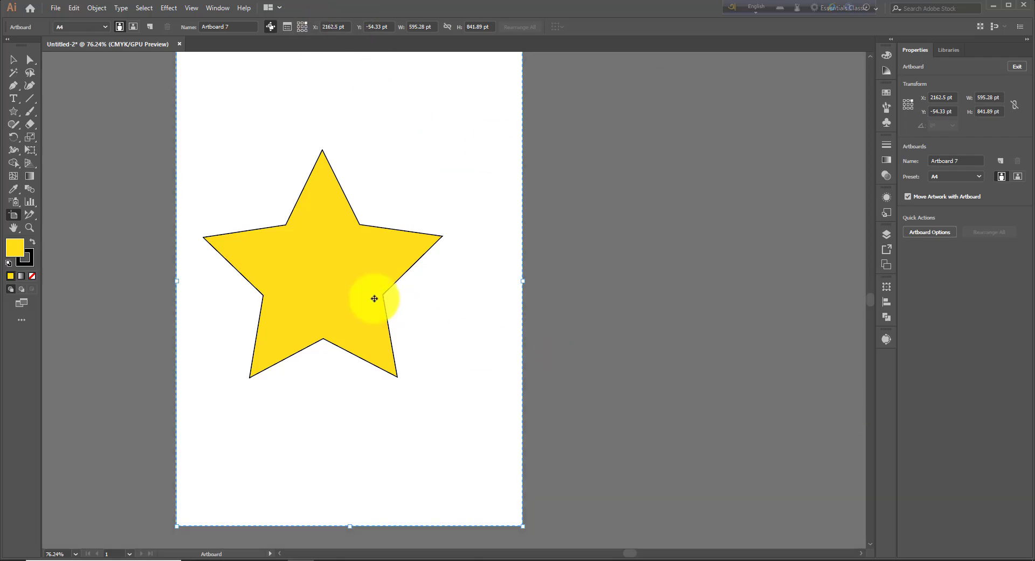
Shift the star's artboard down-left and draw Artboard 9 (521.3 × 739.81 pt) to its right
{"action": "mouse_move", "coordinate": [412, 160]}
{"action": "left_mouse_down"}
{"action": "mouse_move", "coordinate": [392, 213]}
{"action": "mouse_move", "coordinate": [380, 186]}
{"action": "mouse_move", "coordinate": [345, 166]}
{"action": "left_mouse_up"}
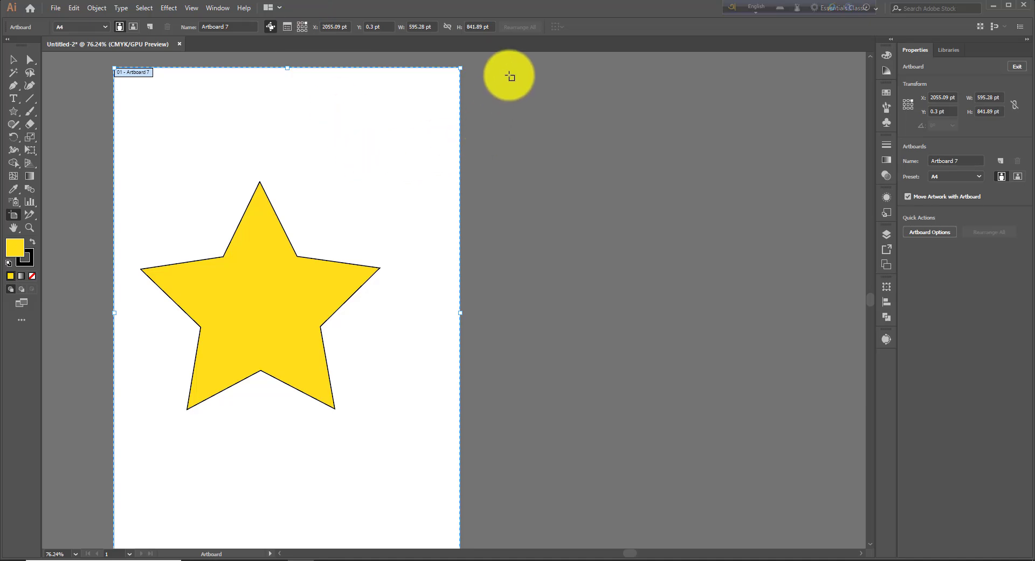
{"action": "left_click_drag", "start_coordinate": [511, 76], "coordinate": [813, 506]}
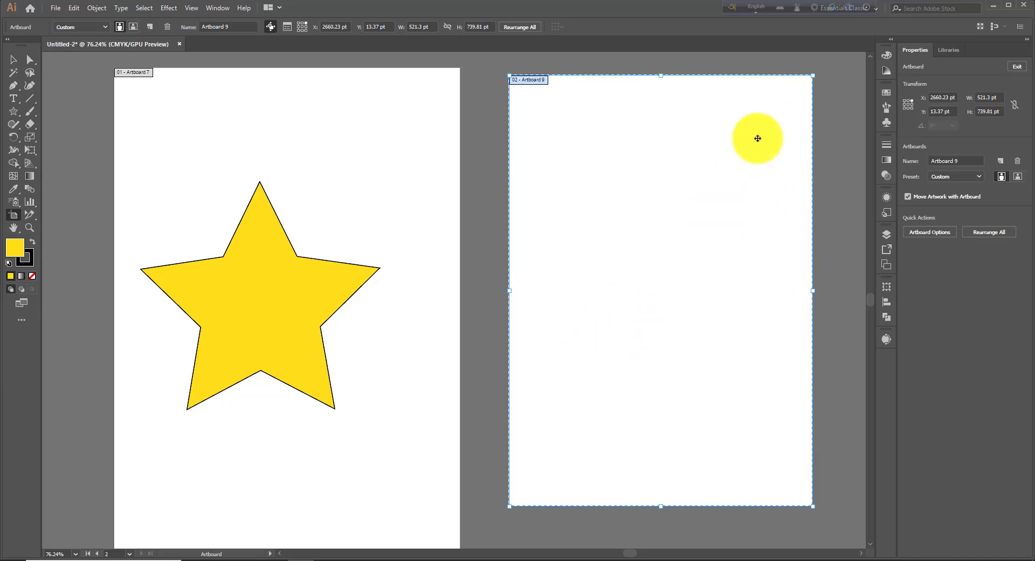
Draw Artboards 10–14 around the existing ones, switching the reference point to top-left along the way
{"action": "left_click", "coordinate": [714, 202], "text": "ctrl+alt"}
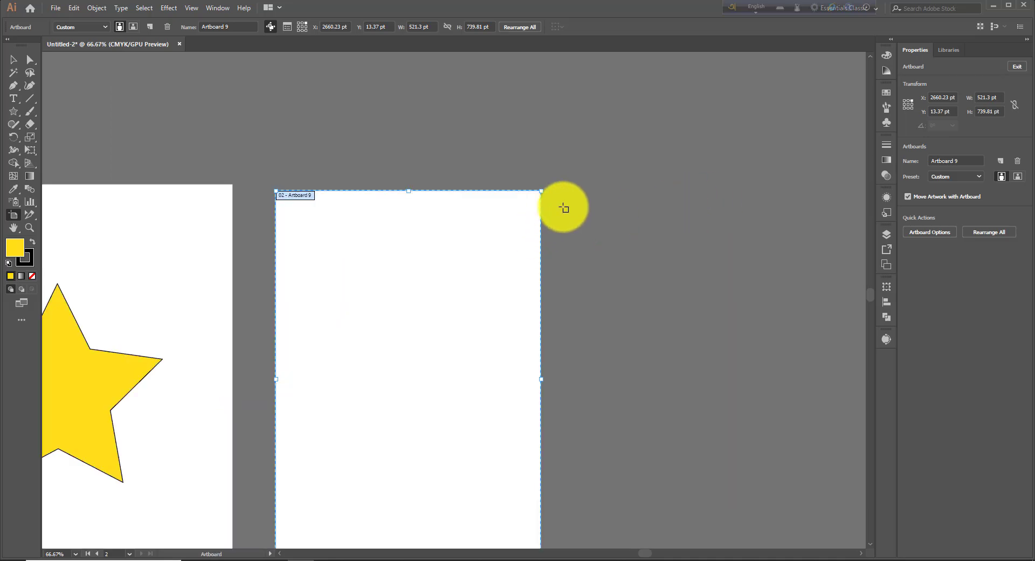
{"action": "mouse_move", "coordinate": [578, 191]}
{"action": "left_mouse_down"}
{"action": "mouse_move", "coordinate": [798, 495]}
{"action": "mouse_move", "coordinate": [727, 104]}
{"action": "mouse_move", "coordinate": [848, 125]}
{"action": "mouse_move", "coordinate": [825, 208]}
{"action": "mouse_move", "coordinate": [704, 388]}
{"action": "mouse_move", "coordinate": [658, 405]}
{"action": "mouse_move", "coordinate": [306, 393]}
{"action": "mouse_move", "coordinate": [246, 106]}
{"action": "mouse_move", "coordinate": [432, 249]}
{"action": "mouse_move", "coordinate": [527, 412]}
{"action": "mouse_move", "coordinate": [807, 421]}
{"action": "mouse_move", "coordinate": [791, 490]}
{"action": "left_mouse_up"}
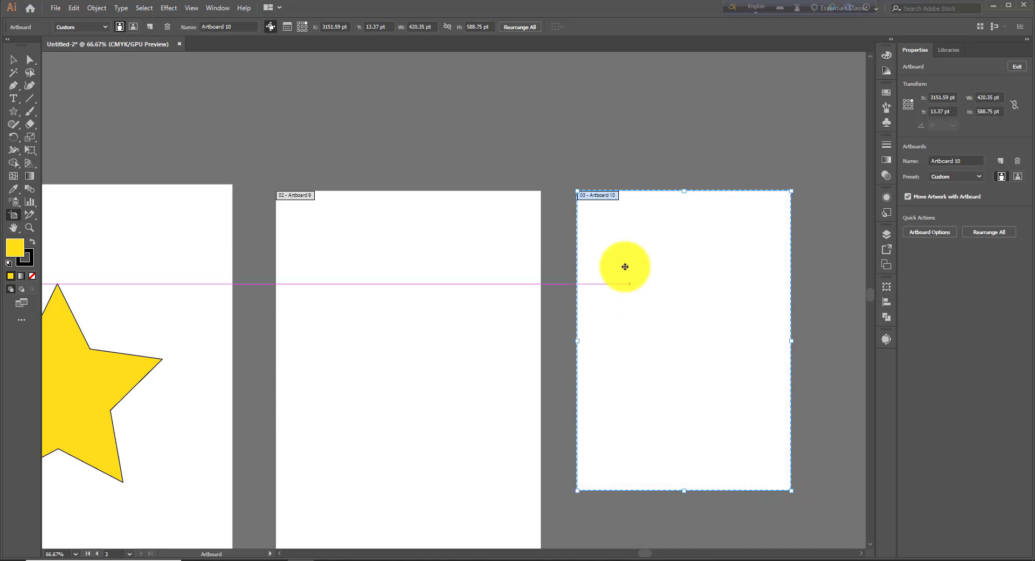
{"action": "left_click", "coordinate": [302, 26]}
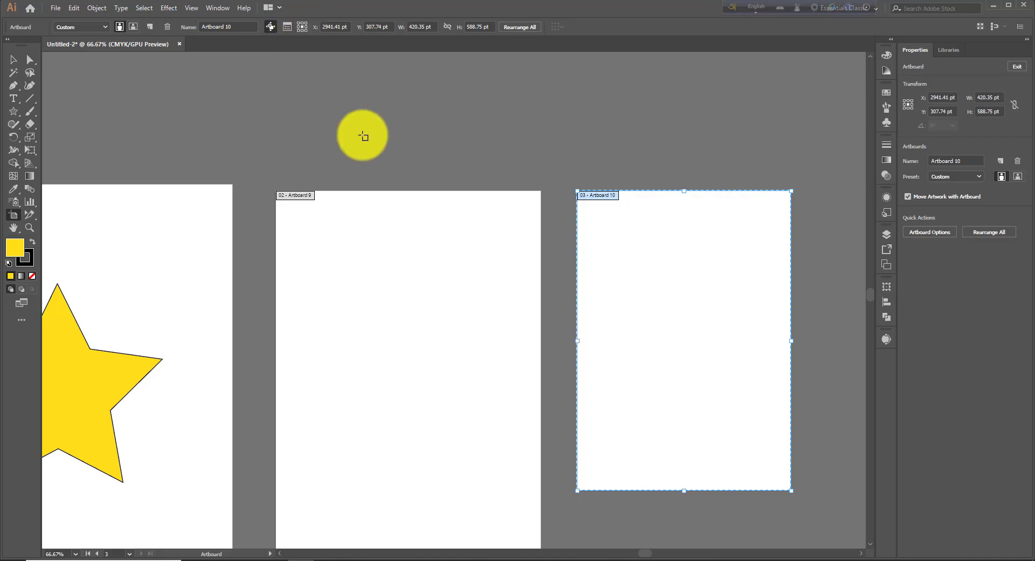
{"action": "left_click", "coordinate": [461, 242], "text": "ctrl+alt"}
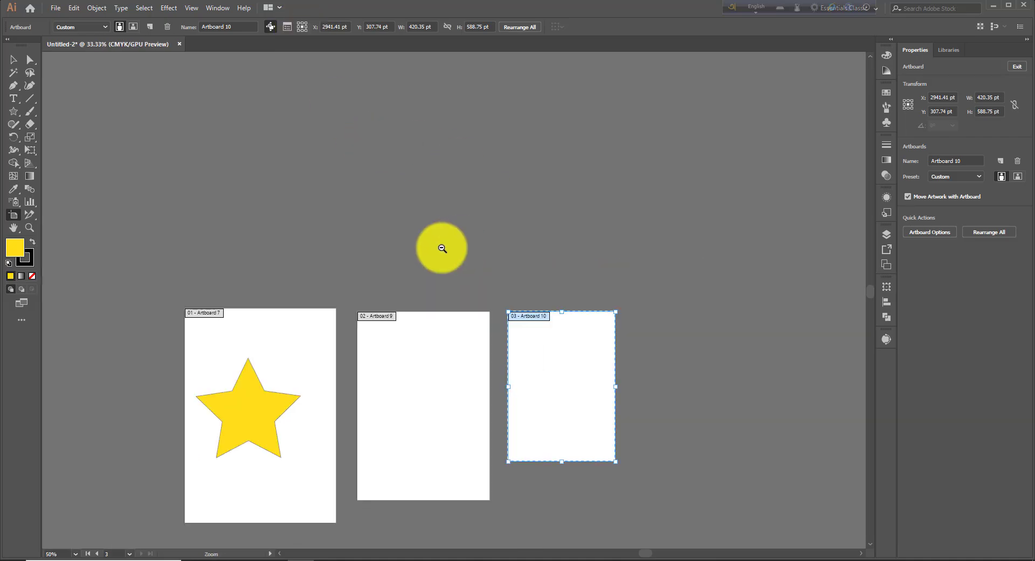
{"action": "mouse_move", "coordinate": [290, 95]}
{"action": "left_mouse_down"}
{"action": "mouse_move", "coordinate": [495, 283]}
{"action": "mouse_move", "coordinate": [455, 292]}
{"action": "left_mouse_up"}
{"action": "mouse_move", "coordinate": [522, 100]}
{"action": "left_mouse_down"}
{"action": "mouse_move", "coordinate": [677, 246]}
{"action": "mouse_move", "coordinate": [692, 289]}
{"action": "left_mouse_up"}
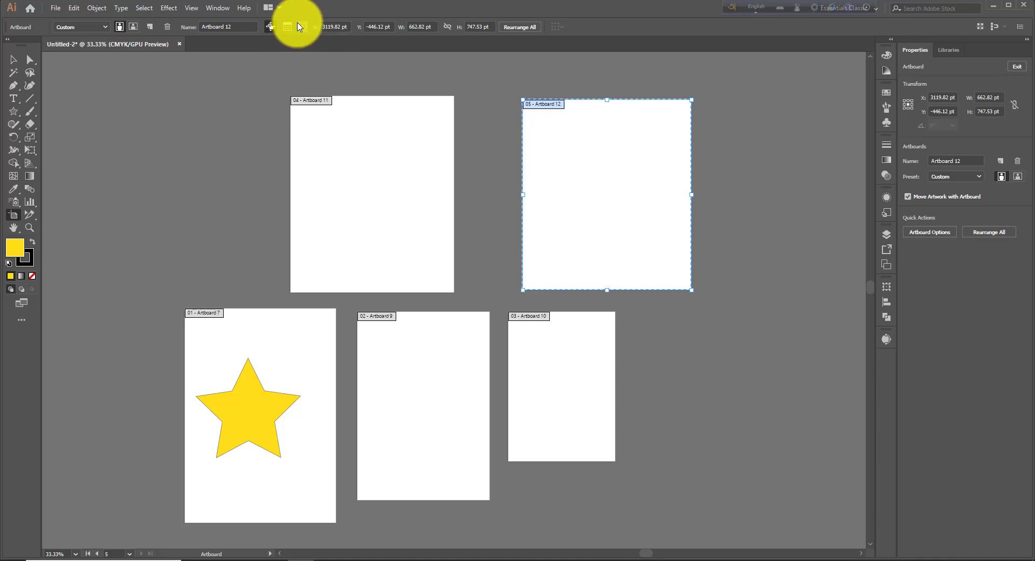
{"action": "left_click", "coordinate": [298, 23]}
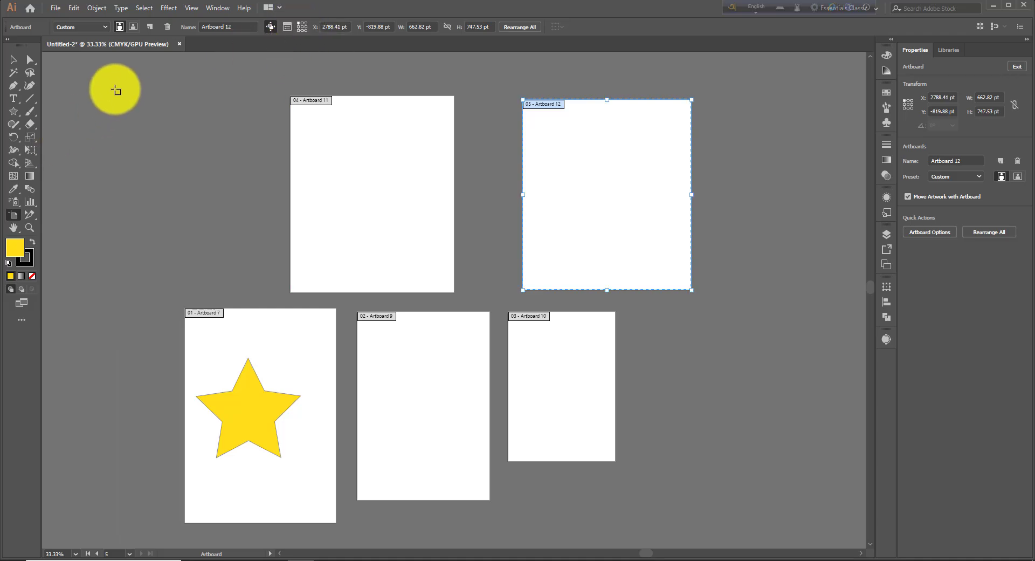
{"action": "left_click_drag", "start_coordinate": [115, 87], "coordinate": [265, 298]}
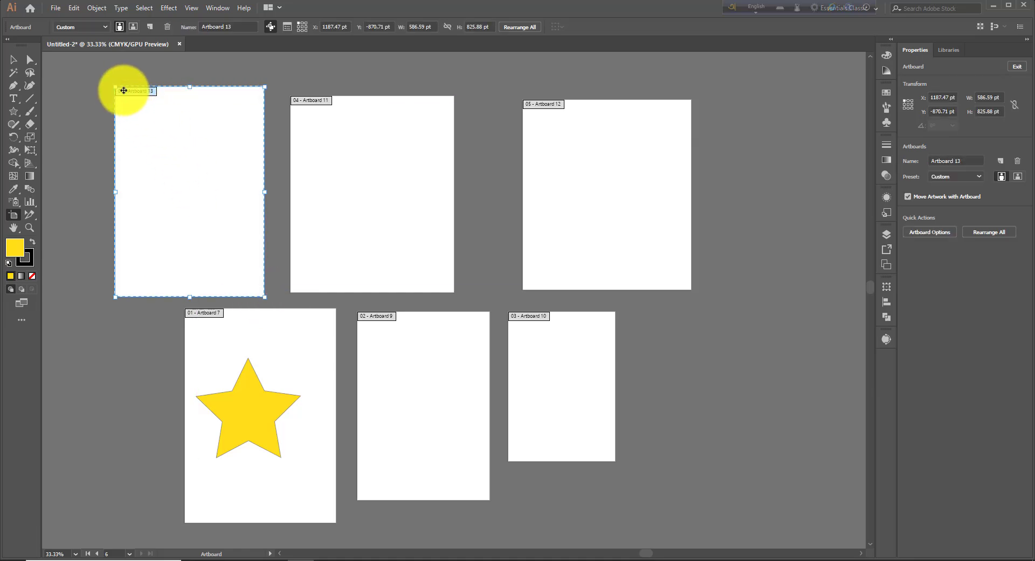
{"action": "mouse_move", "coordinate": [79, 328]}
{"action": "left_mouse_down"}
{"action": "mouse_move", "coordinate": [128, 454]}
{"action": "mouse_move", "coordinate": [41, 404]}
{"action": "mouse_move", "coordinate": [56, 421]}
{"action": "mouse_move", "coordinate": [51, 504]}
{"action": "mouse_move", "coordinate": [76, 531]}
{"action": "mouse_move", "coordinate": [215, 323]}
{"action": "mouse_move", "coordinate": [225, 208]}
{"action": "mouse_move", "coordinate": [138, 196]}
{"action": "mouse_move", "coordinate": [134, 165]}
{"action": "left_mouse_up"}
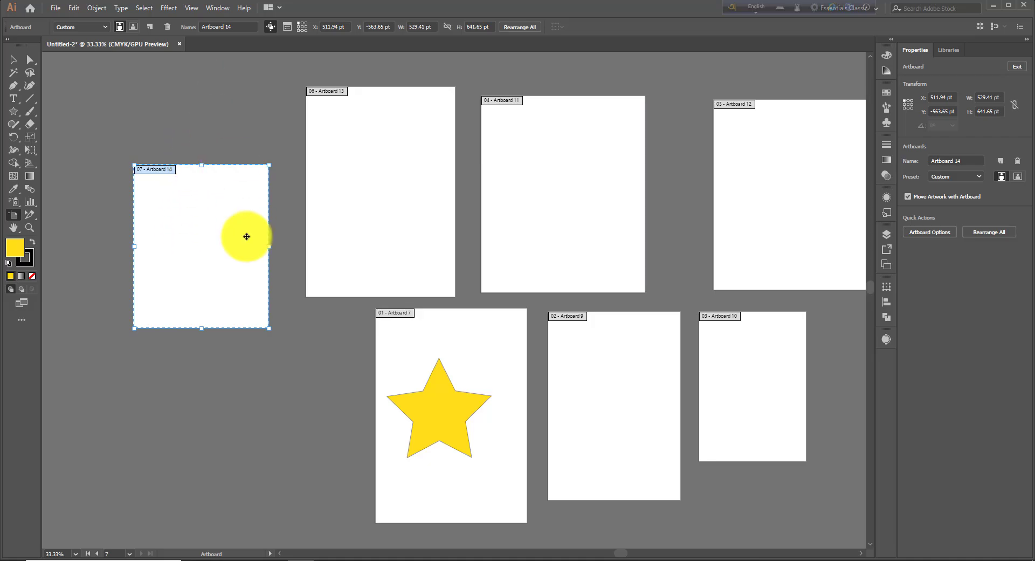
Place Artboard 14 at X 300 pt, Y -300 pt and link its width and height proportions
{"action": "left_click", "coordinate": [348, 27]}
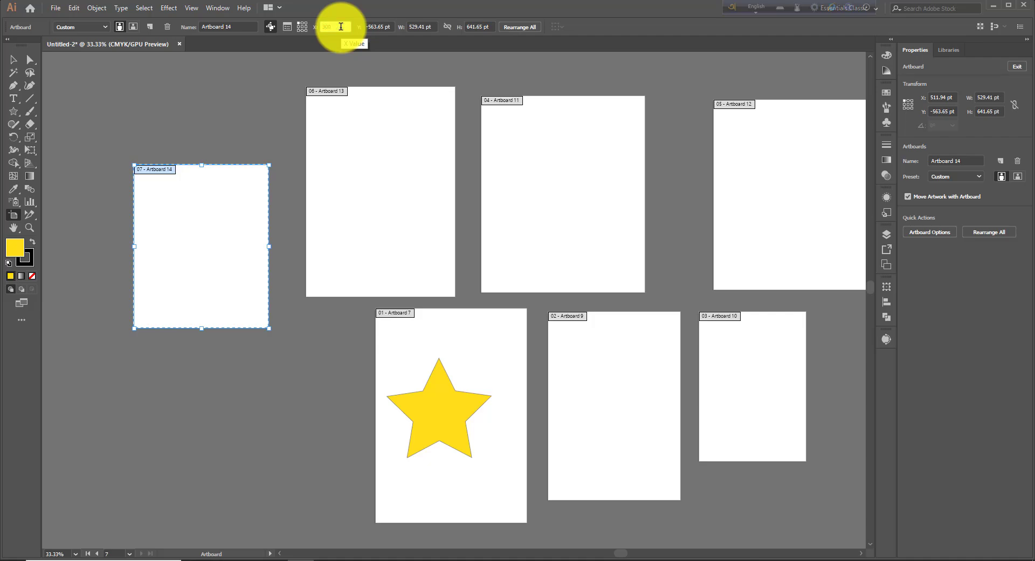
{"action": "key", "text": "Return"}
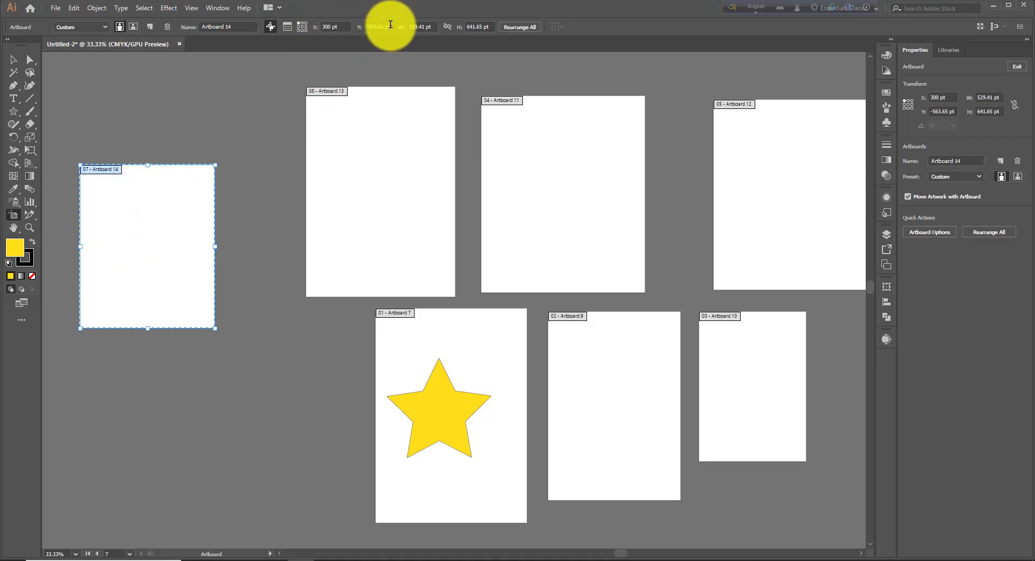
{"action": "left_click", "coordinate": [364, 26]}
{"action": "type", "text": "0"}
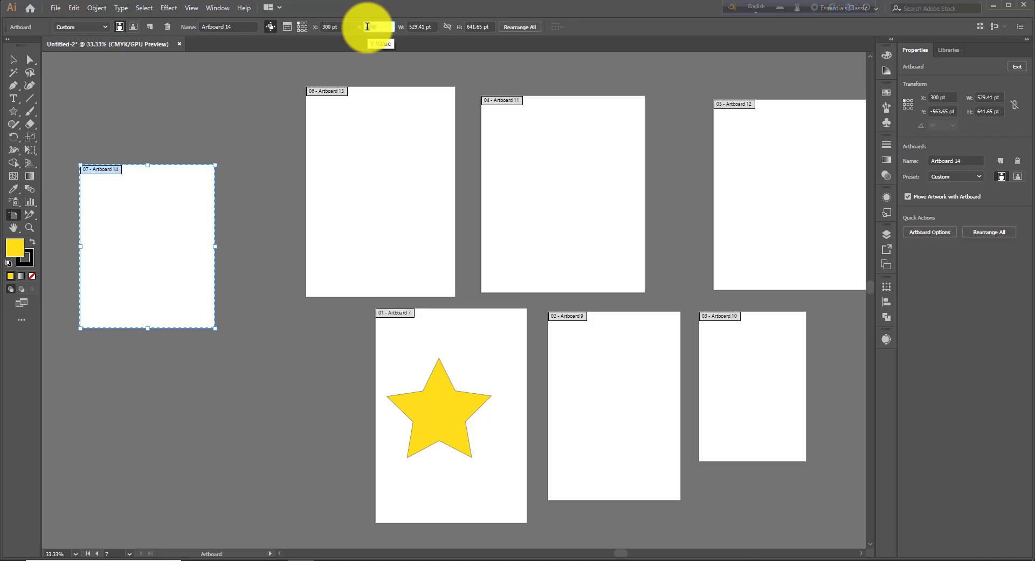
{"action": "key", "text": "Return"}
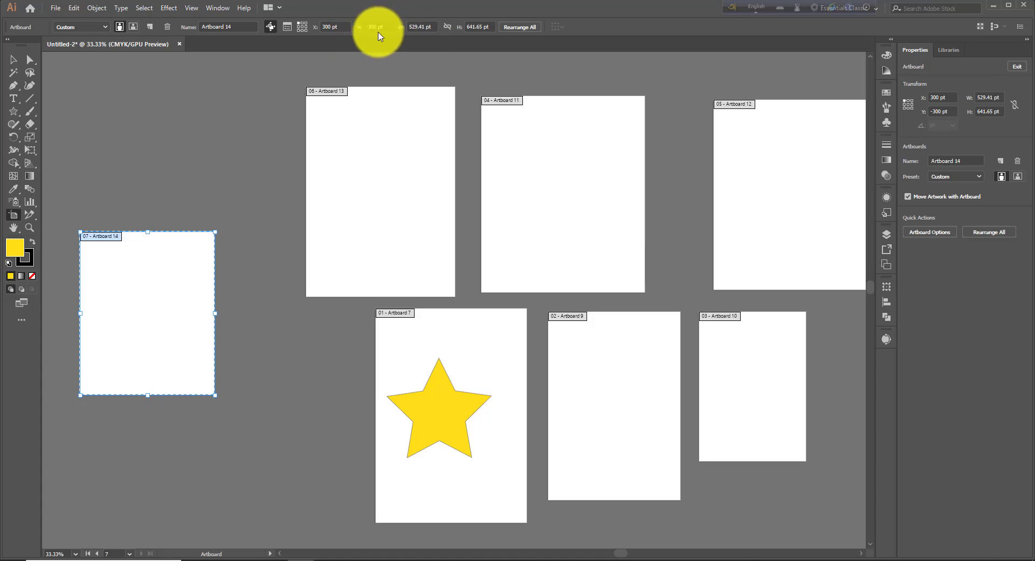
{"action": "left_click", "coordinate": [448, 28]}
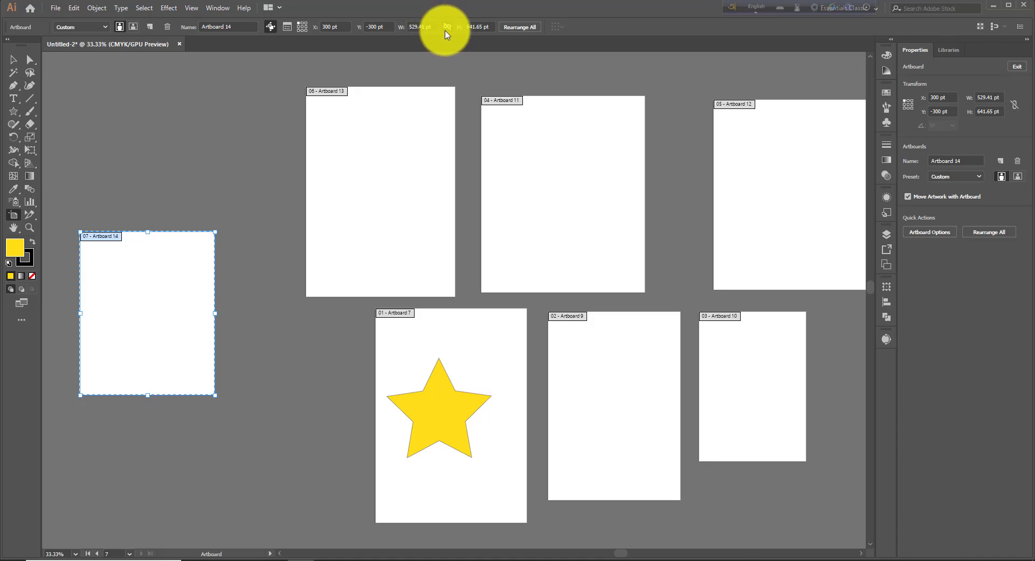
{"action": "left_click", "coordinate": [354, 131]}
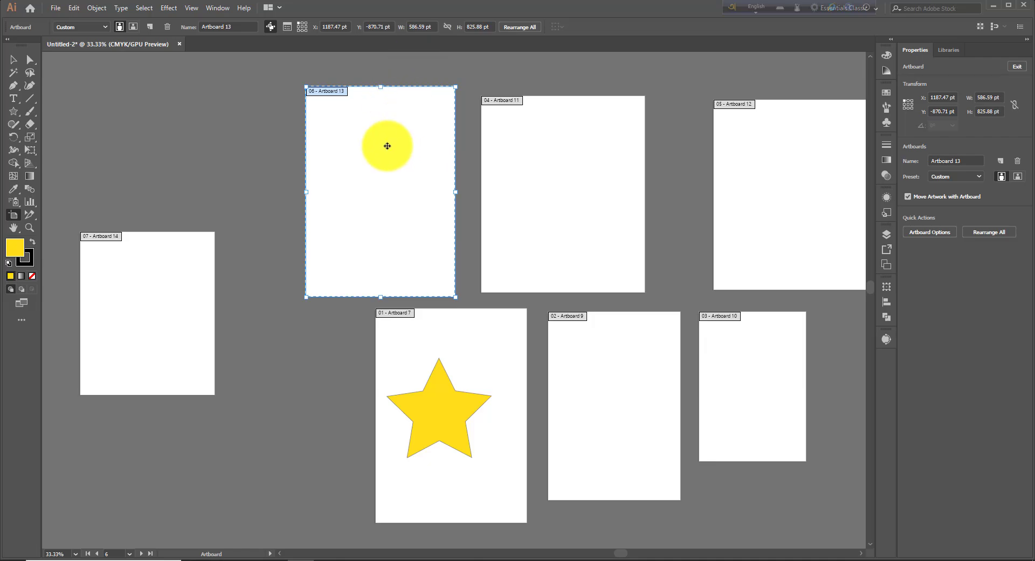
Set Artboard 13's width to 500 pt, then 600 pt with width and height linked
{"action": "left_click", "coordinate": [412, 26]}
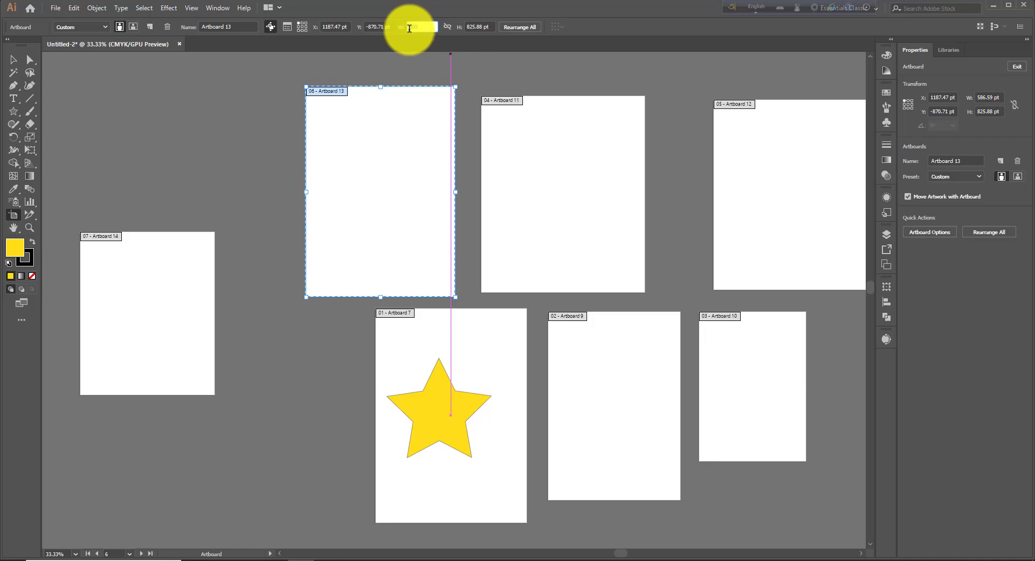
{"action": "type", "text": "500"}
{"action": "key", "text": "Tab"}
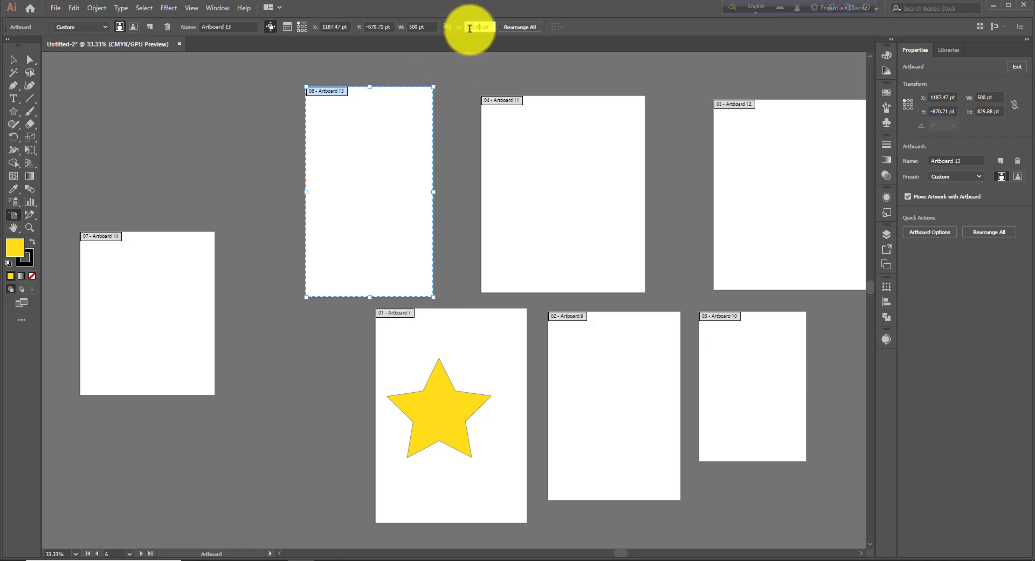
{"action": "left_click", "coordinate": [477, 30]}
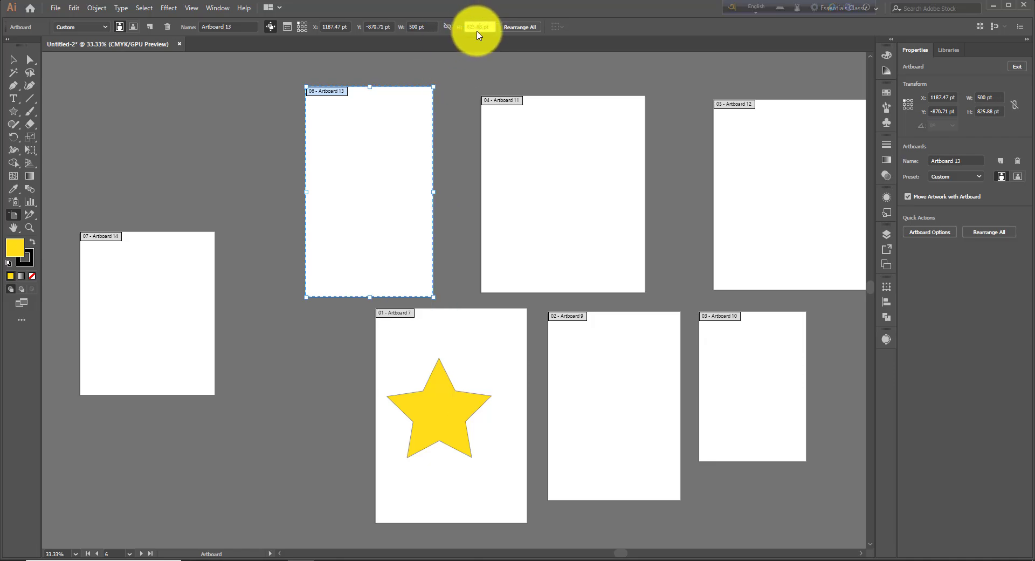
{"action": "left_click", "coordinate": [448, 28]}
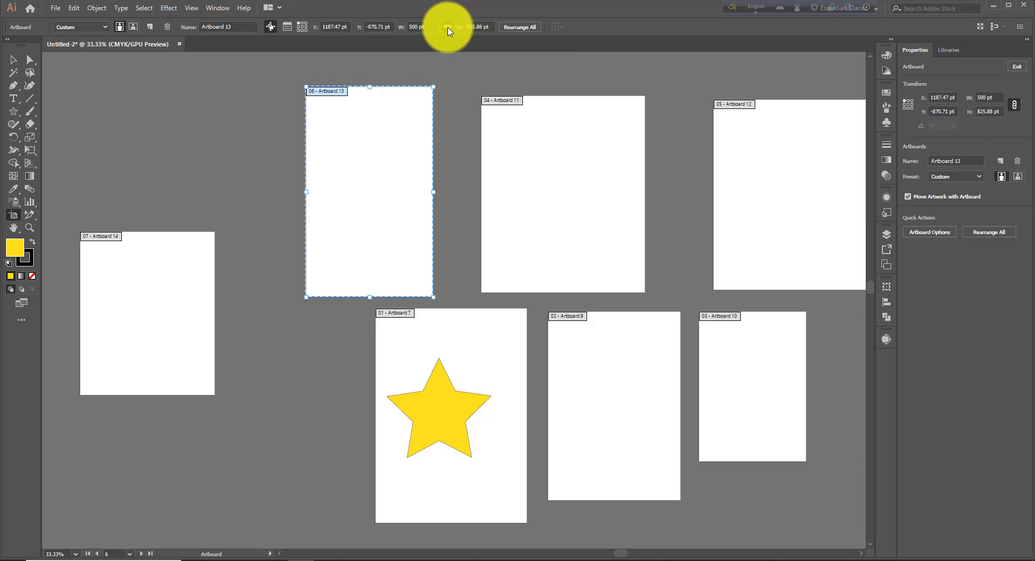
{"action": "left_click", "coordinate": [420, 27]}
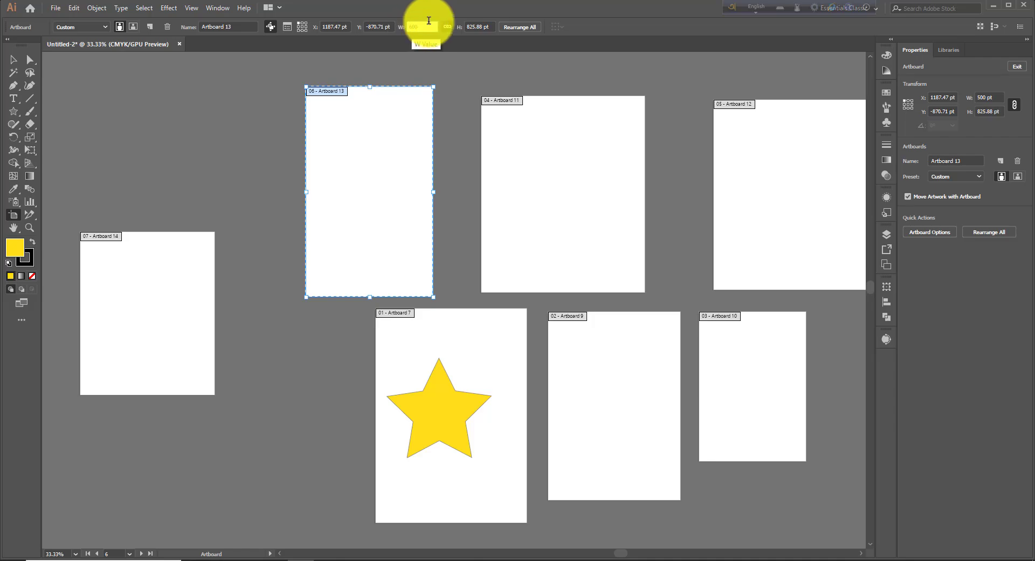
{"action": "type", "text": "600"}
{"action": "left_click", "coordinate": [475, 27]}
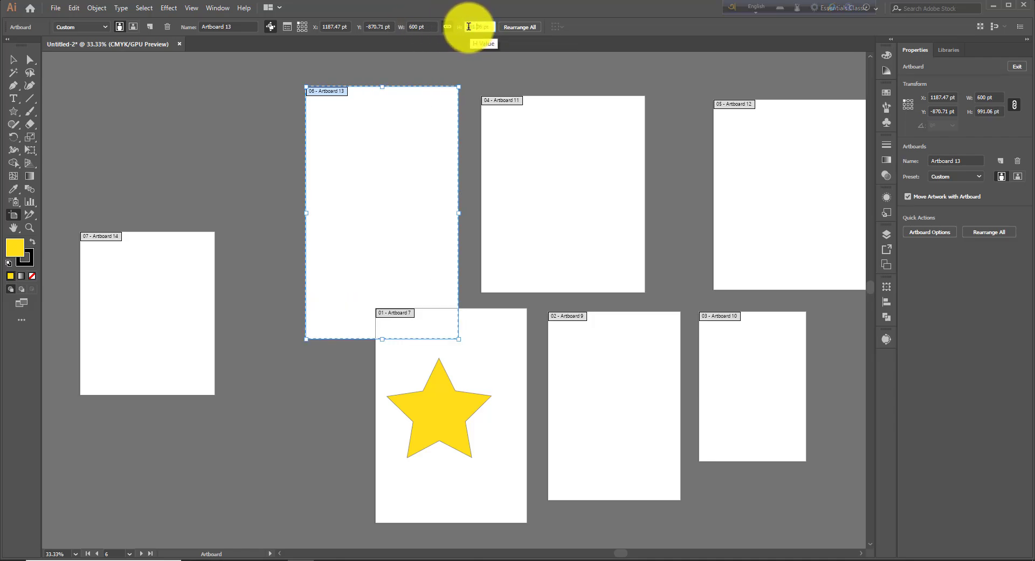
Widen Artboard 13 to 700 pt, then proportionally to 800 × 1132.64 pt
{"action": "left_click", "coordinate": [423, 27]}
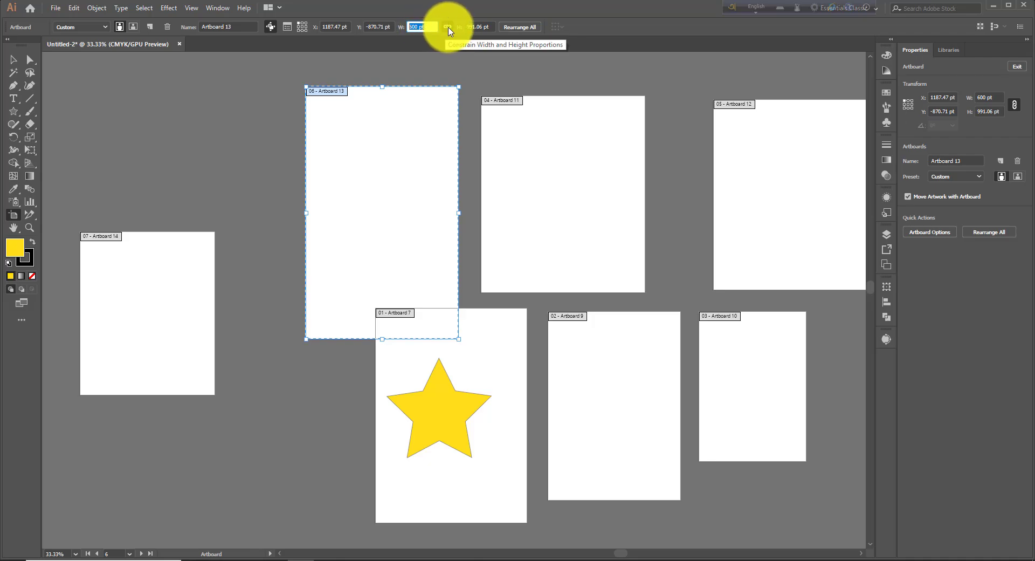
{"action": "left_click", "coordinate": [447, 27]}
{"action": "left_click", "coordinate": [418, 26]}
{"action": "type", "text": "700"}
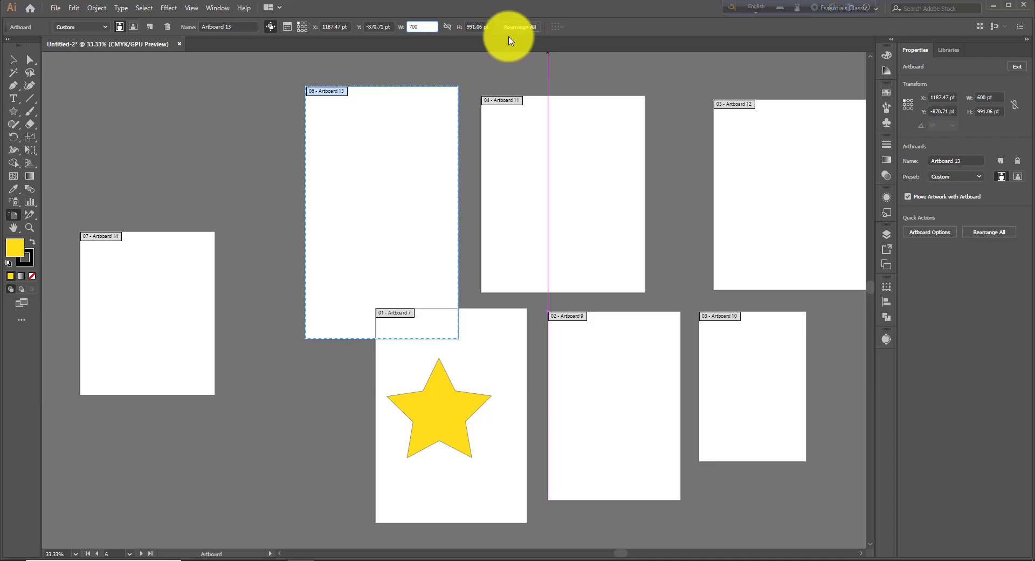
{"action": "left_click", "coordinate": [478, 28]}
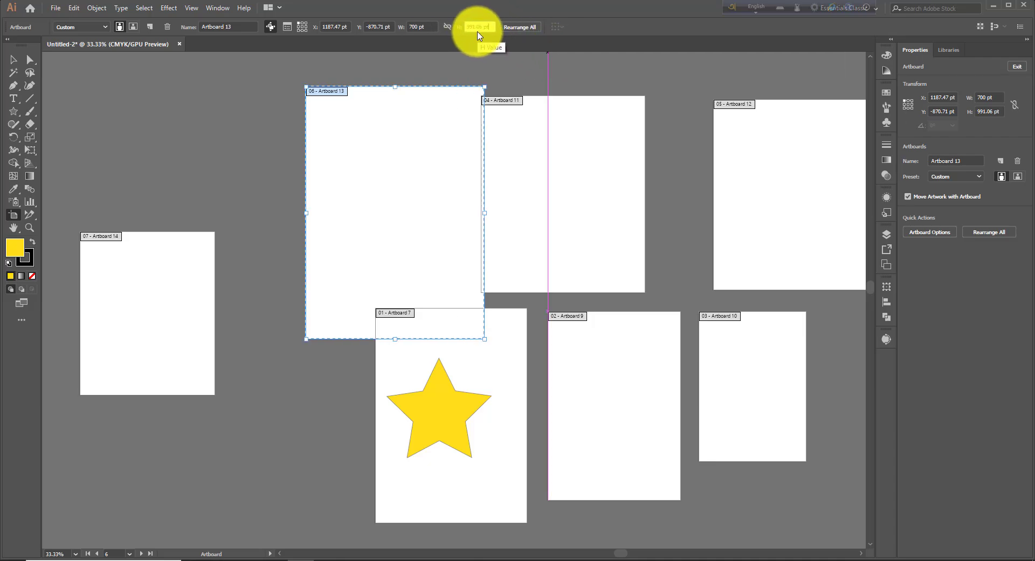
{"action": "left_click", "coordinate": [447, 28]}
{"action": "left_click_drag", "start_coordinate": [431, 26], "coordinate": [408, 27]}
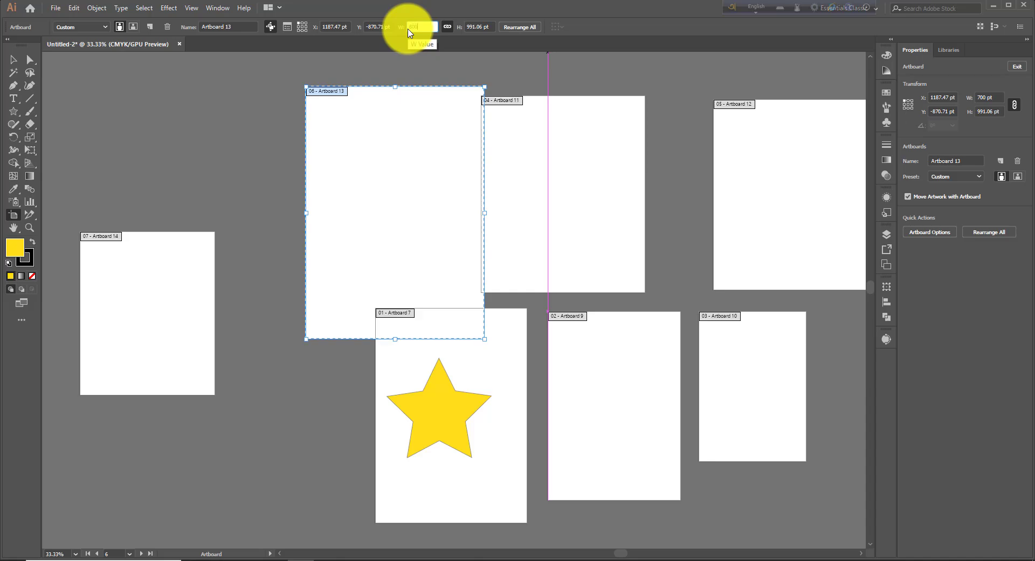
{"action": "type", "text": "800"}
{"action": "left_click", "coordinate": [471, 27]}
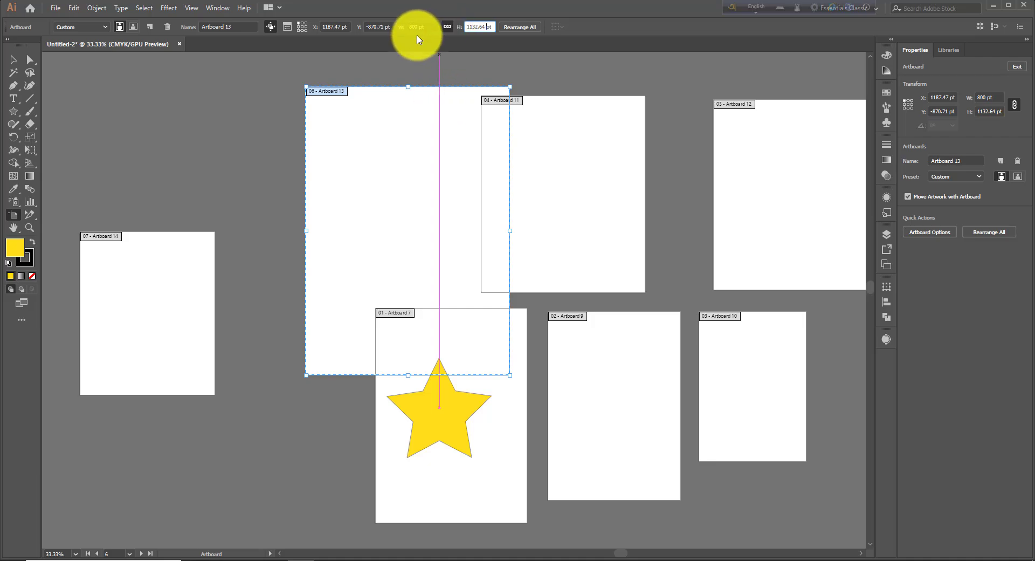
{"action": "left_click", "coordinate": [480, 27]}
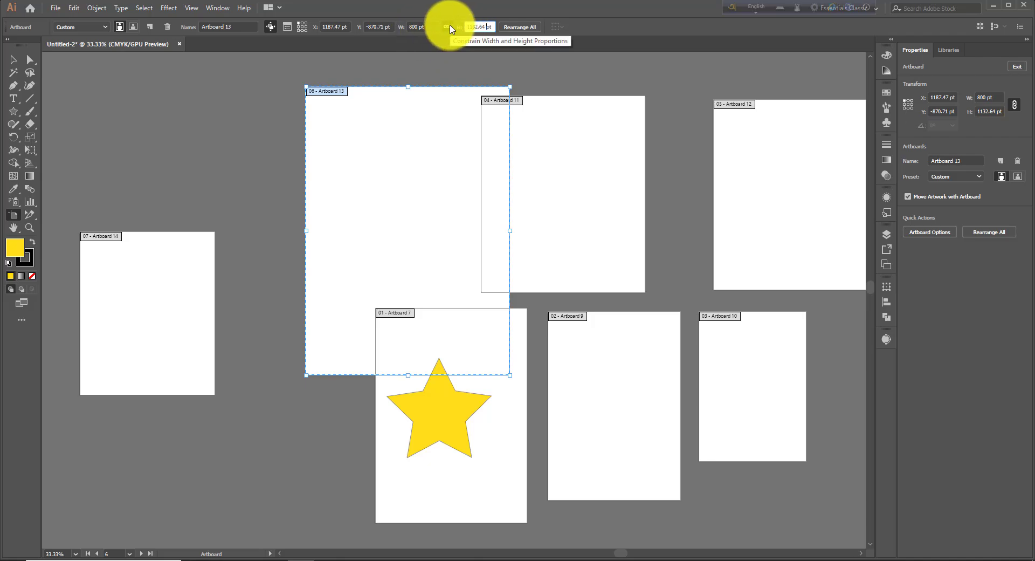
Rearrange all artboards in a grid by row
{"action": "left_click", "coordinate": [520, 28]}
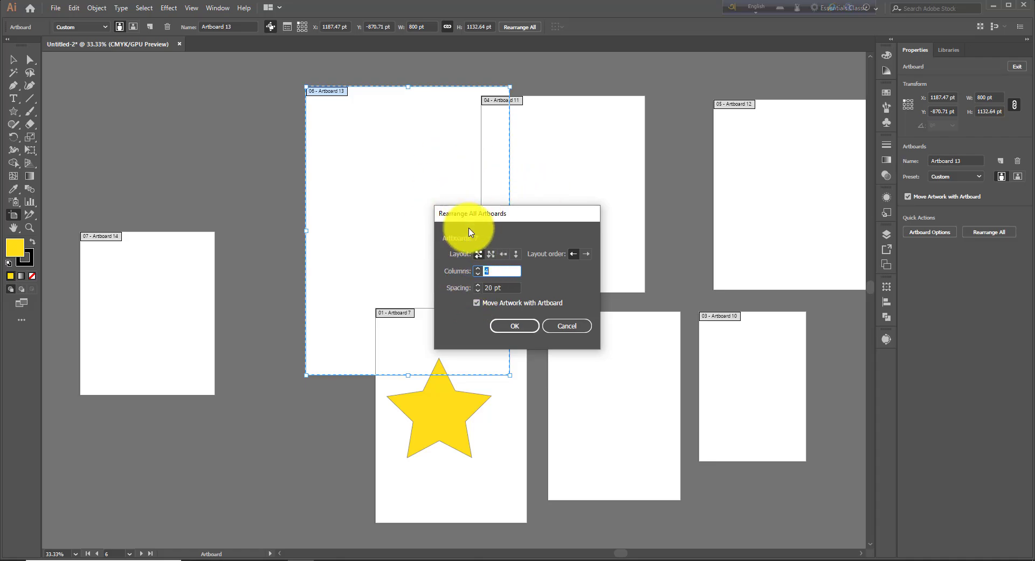
{"action": "left_click_drag", "start_coordinate": [529, 213], "coordinate": [233, 95]}
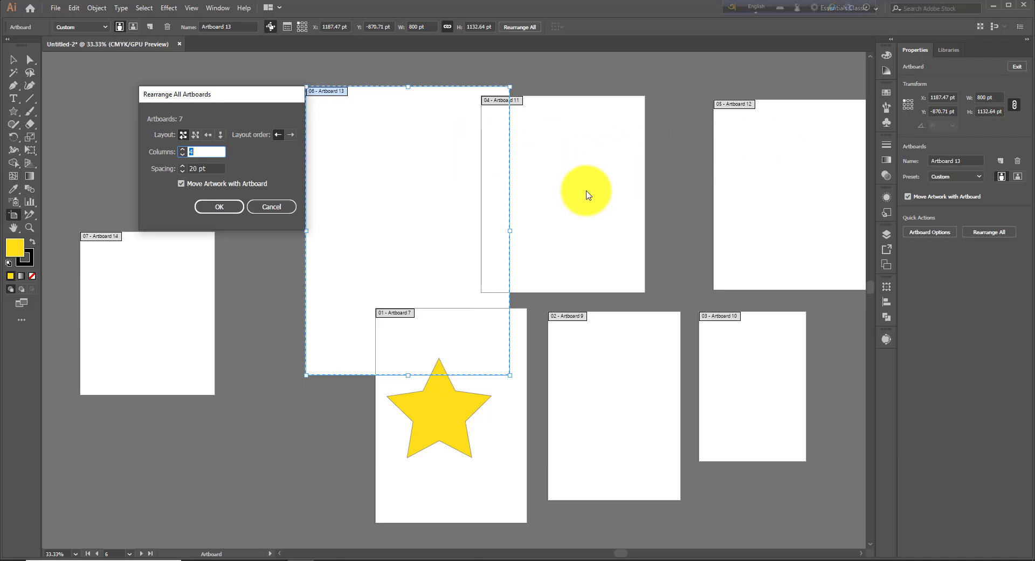
{"action": "left_click", "coordinate": [573, 172]}
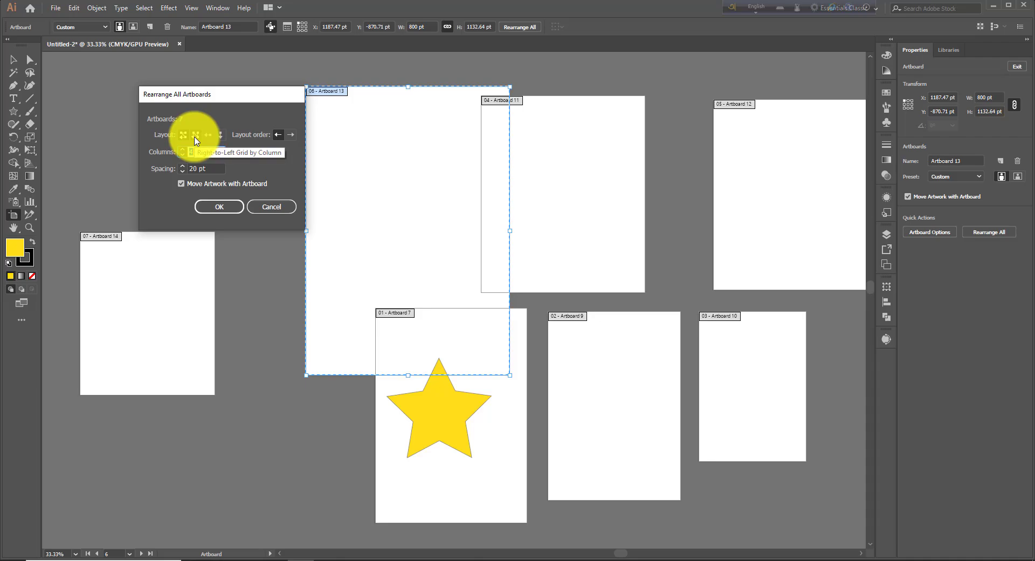
{"action": "left_click", "coordinate": [195, 137]}
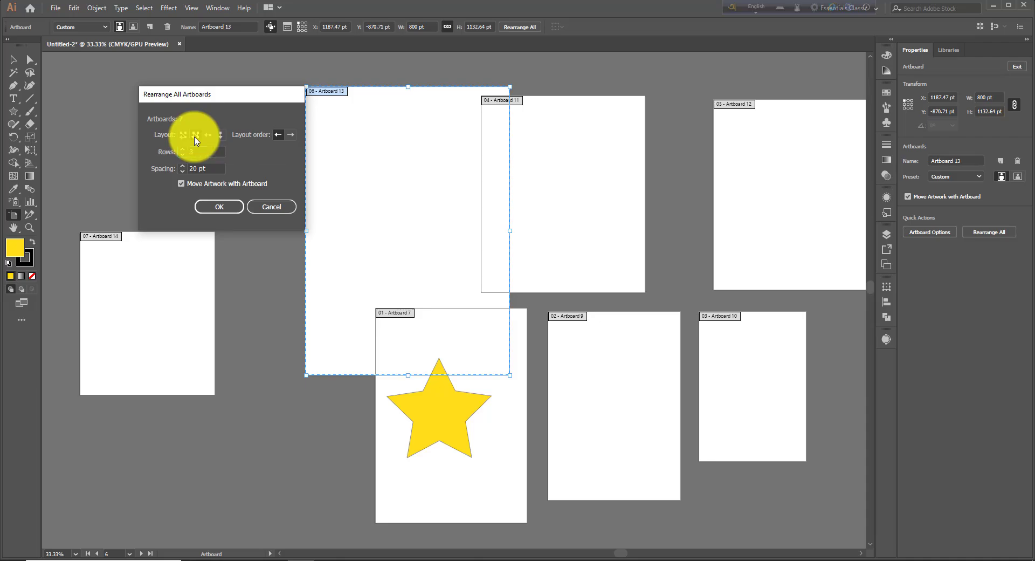
{"action": "left_click", "coordinate": [220, 208]}
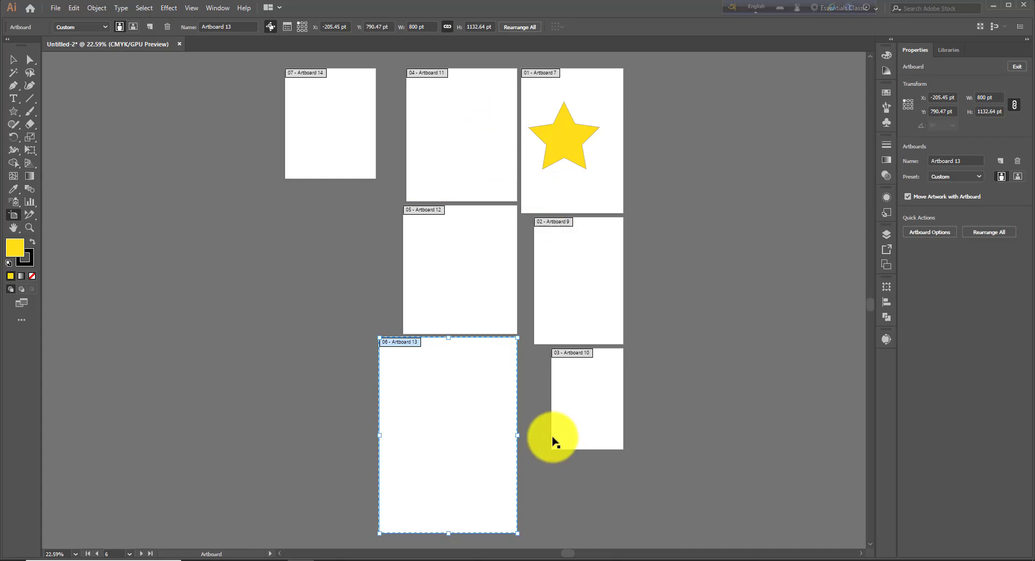
Try a single-row arrangement, then stack all seven artboards in one column with the star artboard on top
{"action": "left_click", "coordinate": [521, 27]}
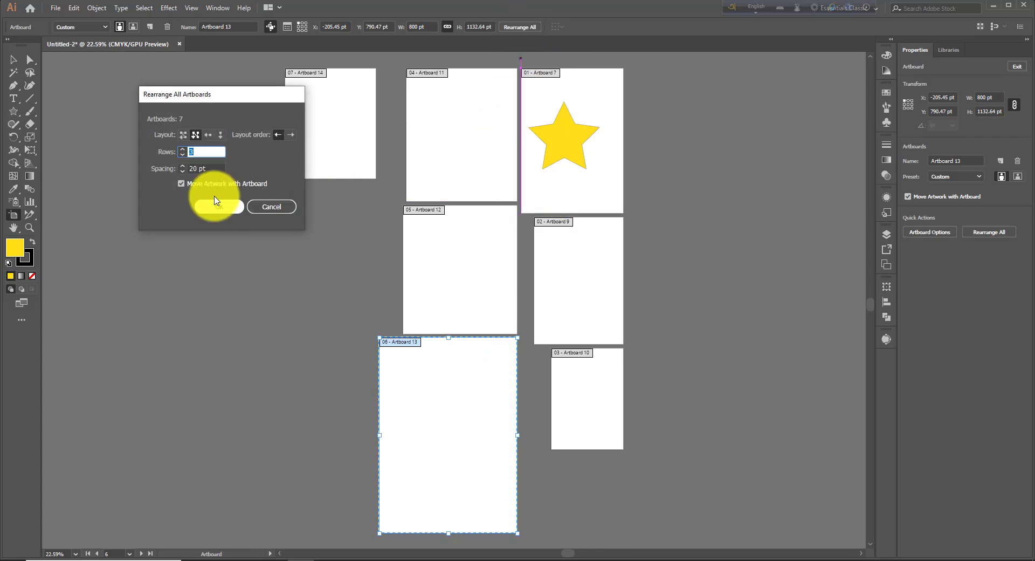
{"action": "left_click", "coordinate": [208, 135]}
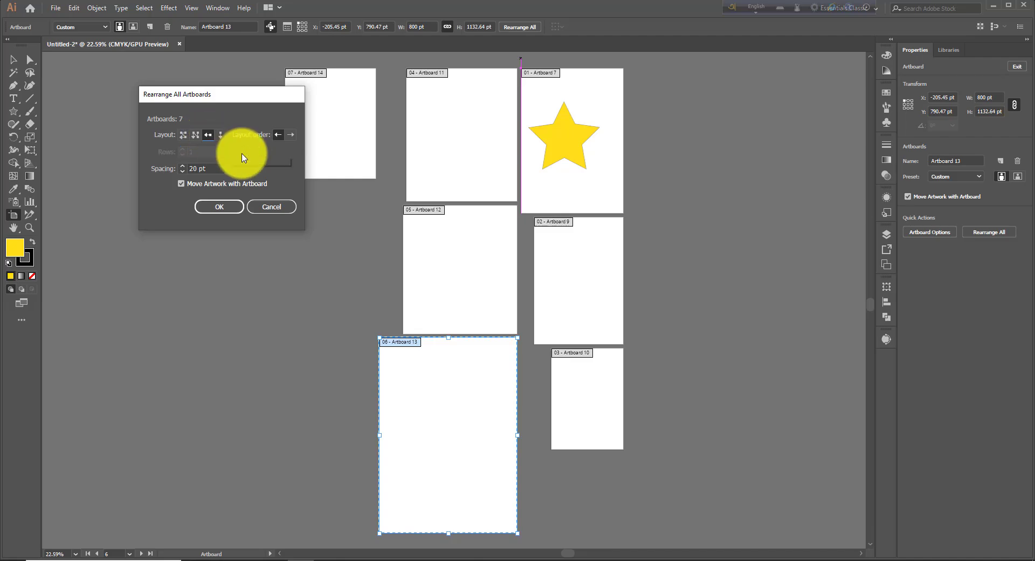
{"action": "left_click", "coordinate": [225, 209]}
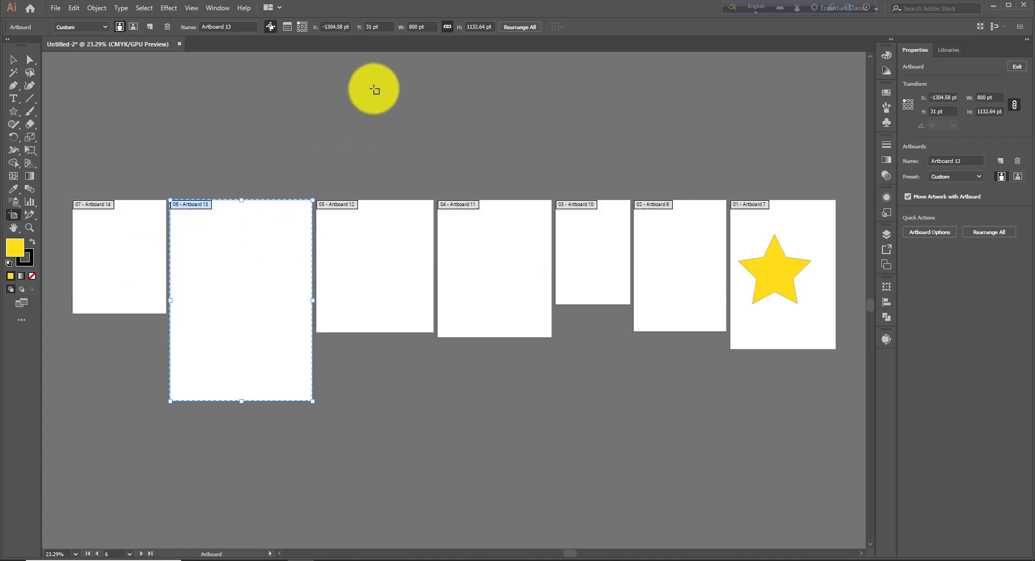
{"action": "left_click", "coordinate": [515, 27]}
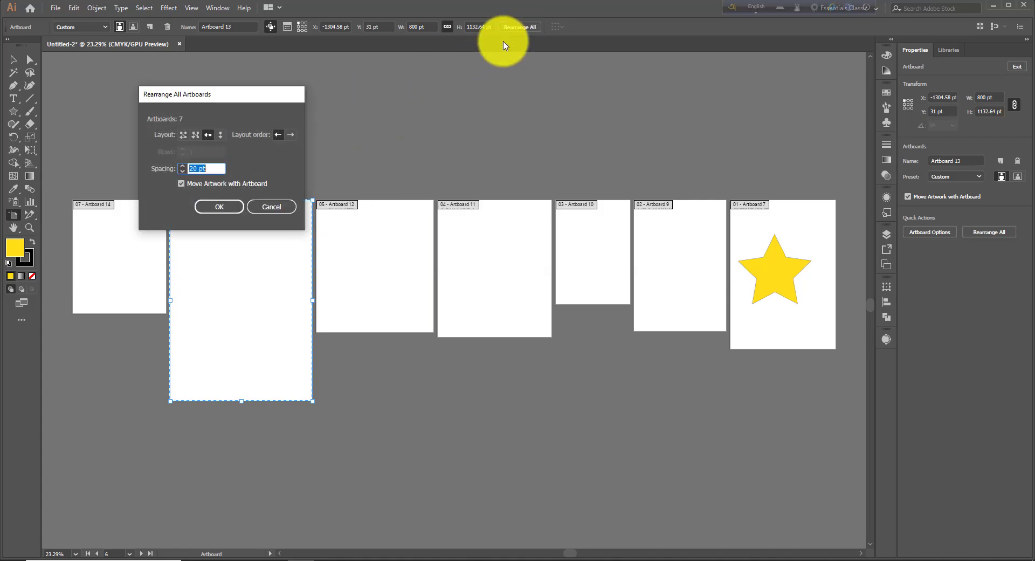
{"action": "left_click", "coordinate": [219, 138]}
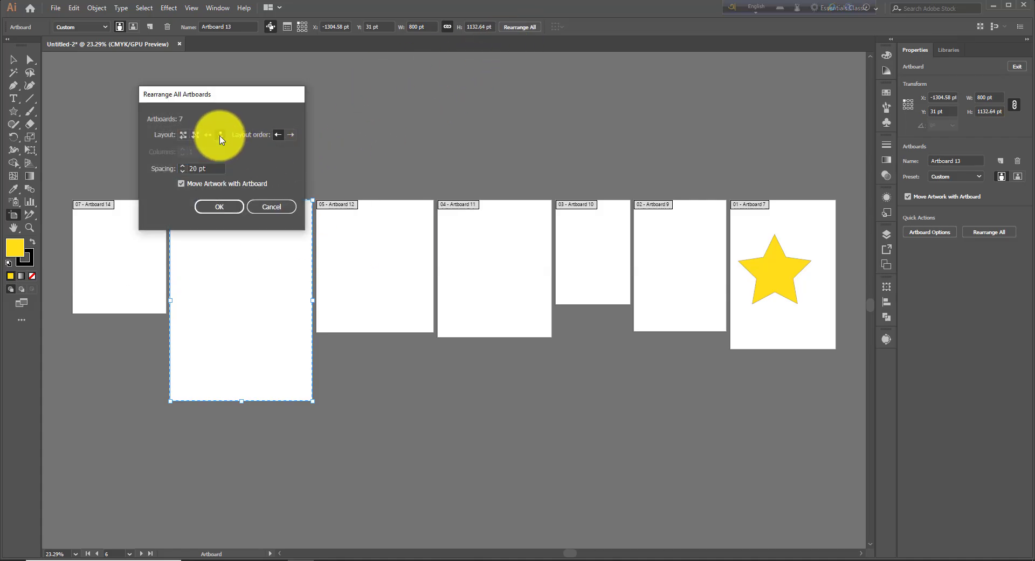
{"action": "left_click", "coordinate": [220, 207]}
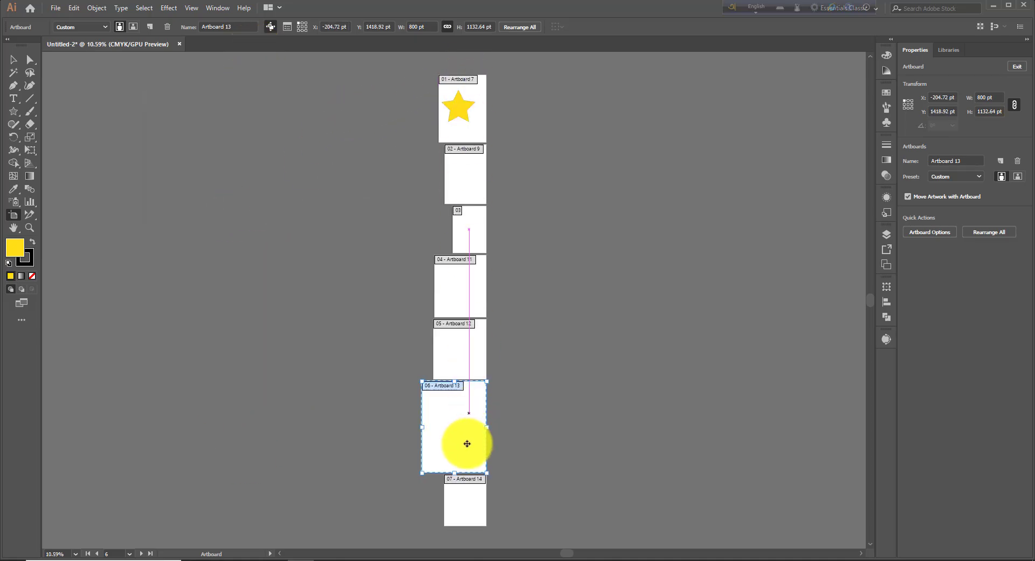
Rearrange the artboard column twice with larger spacing, then fit Artboard 13 to the window
{"action": "left_click", "coordinate": [520, 27]}
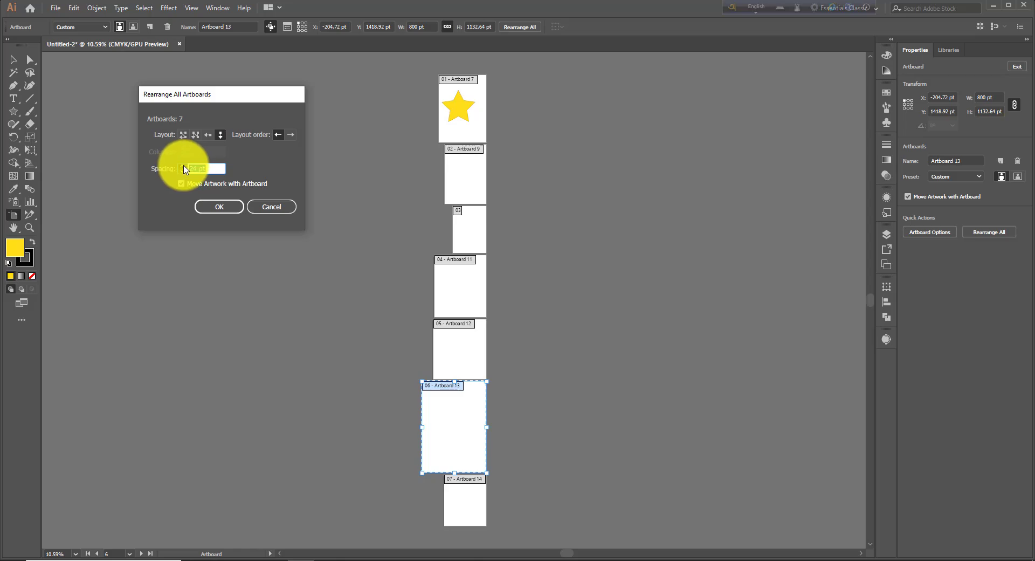
{"action": "left_click", "coordinate": [218, 208]}
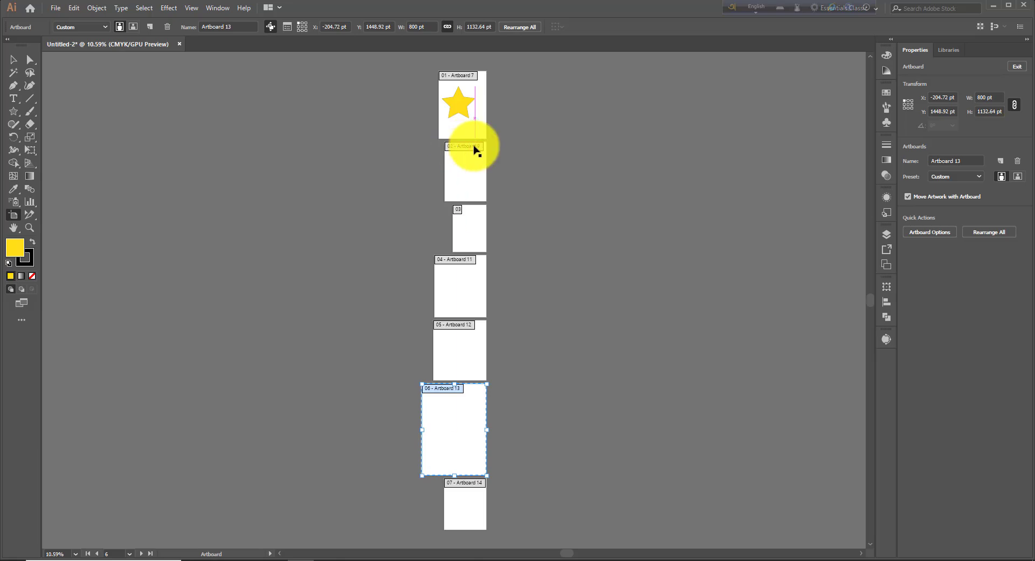
{"action": "left_click", "coordinate": [516, 28]}
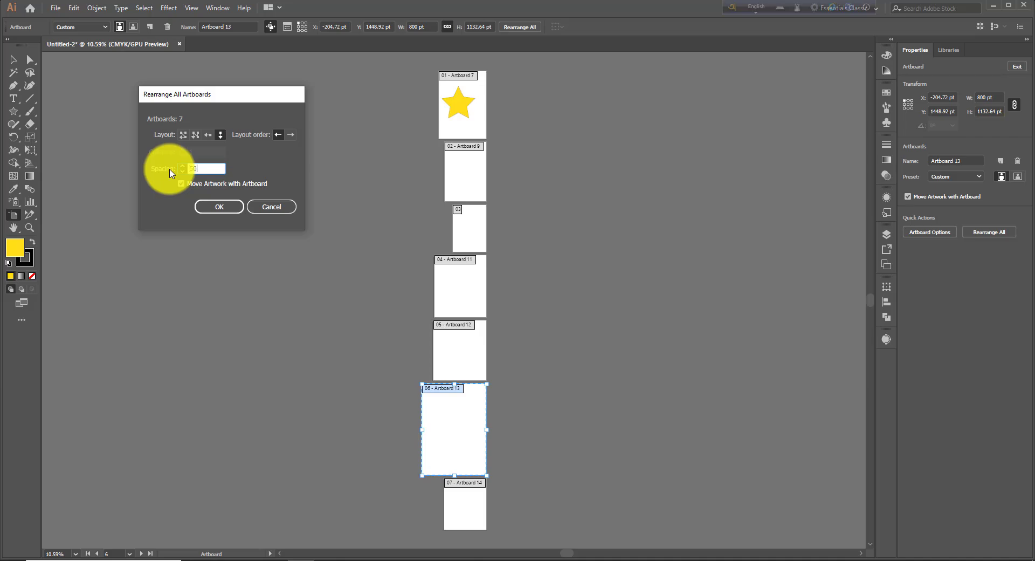
{"action": "left_click", "coordinate": [214, 207]}
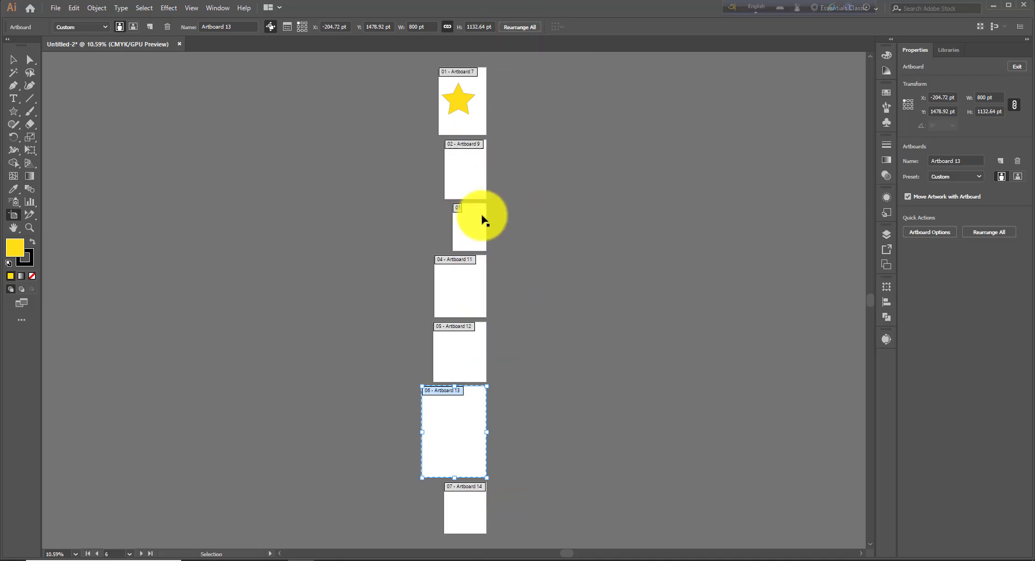
{"action": "key", "text": "ctrl+0"}
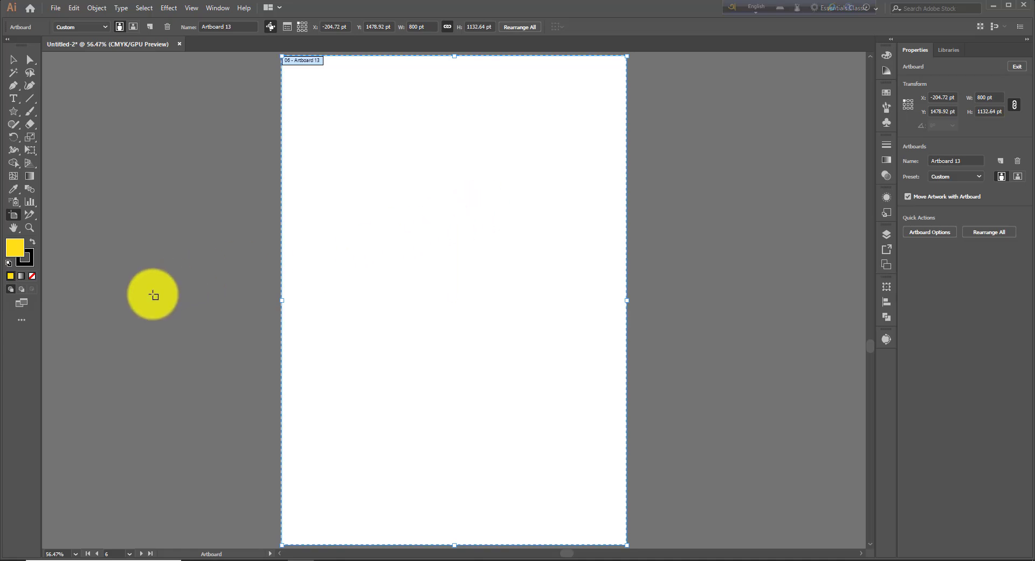